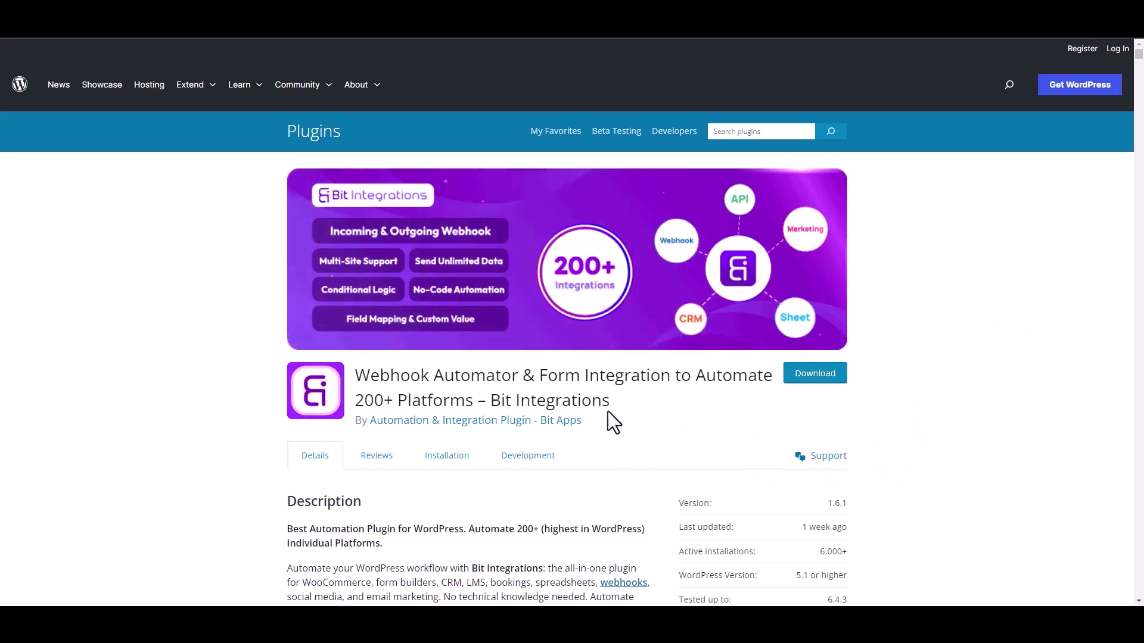
- Create a new integration with Formidable's Contact Form as the trigger, then continue to actions
{"action": "left_click_drag", "start_coordinate": [491, 400], "coordinate": [623, 412]}
{"action": "left_click", "coordinate": [631, 417]}
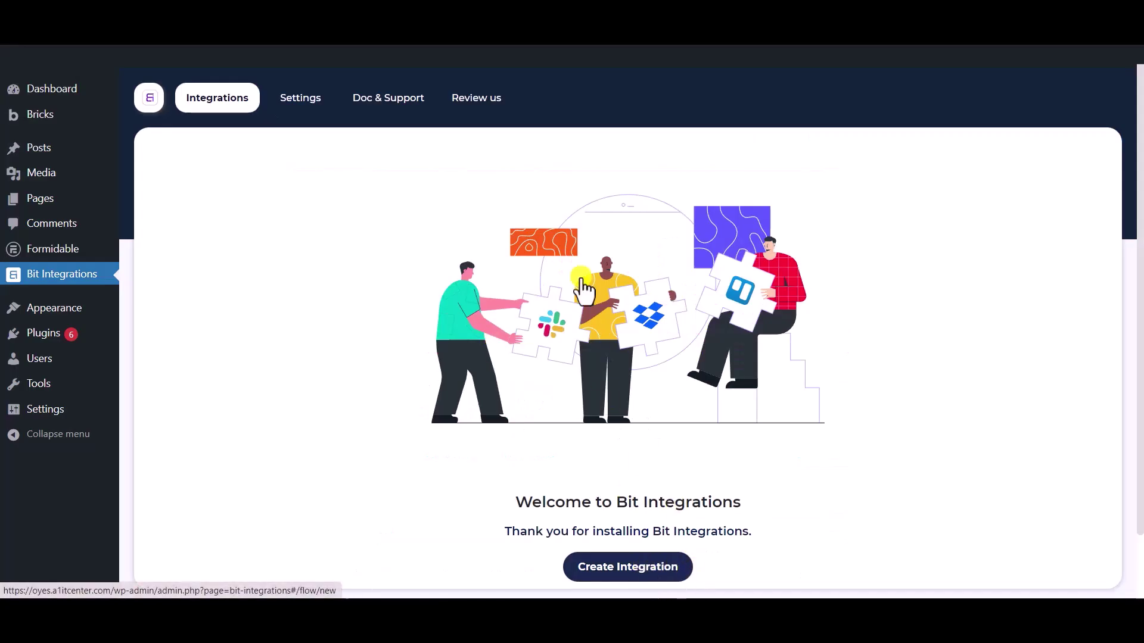
{"action": "left_click", "coordinate": [640, 567]}
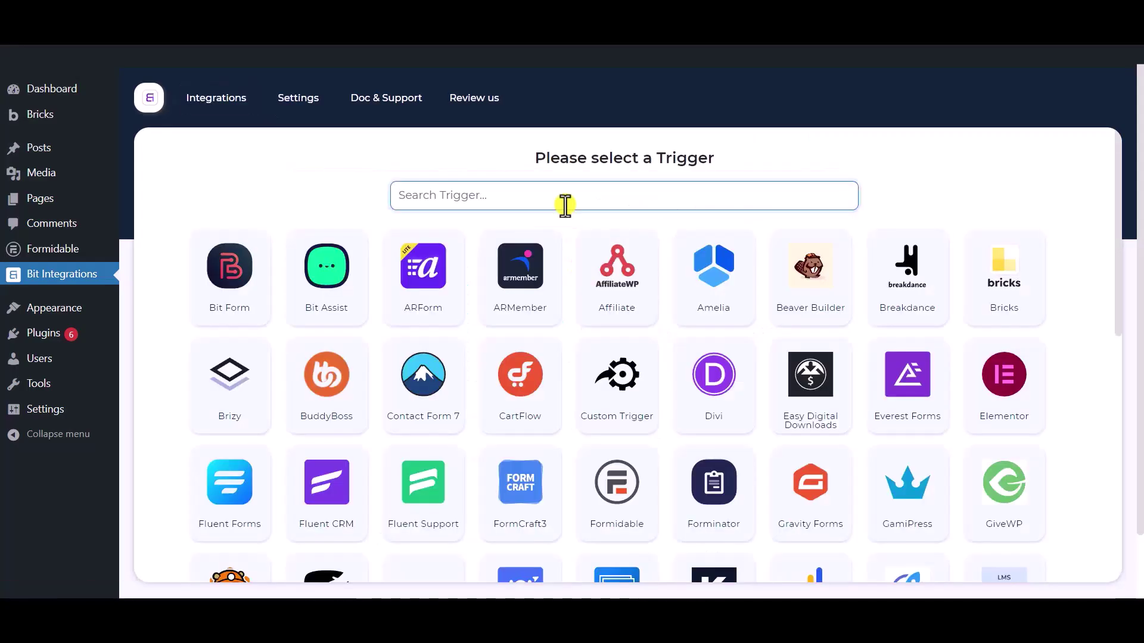
{"action": "type", "text": "fo"}
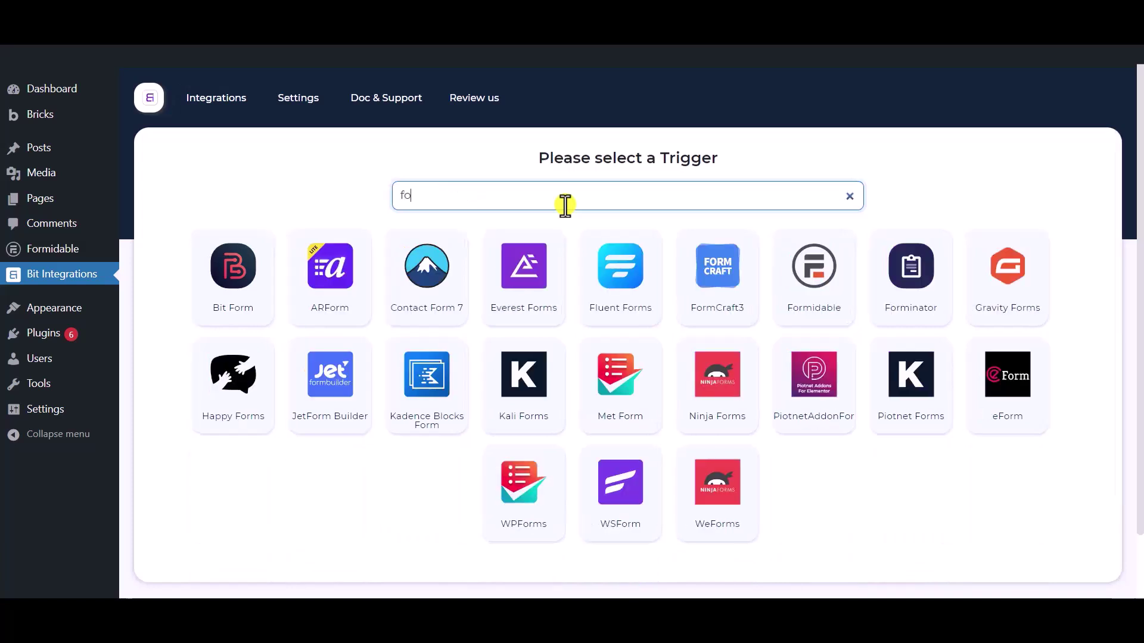
{"action": "type", "text": "rmidable"}
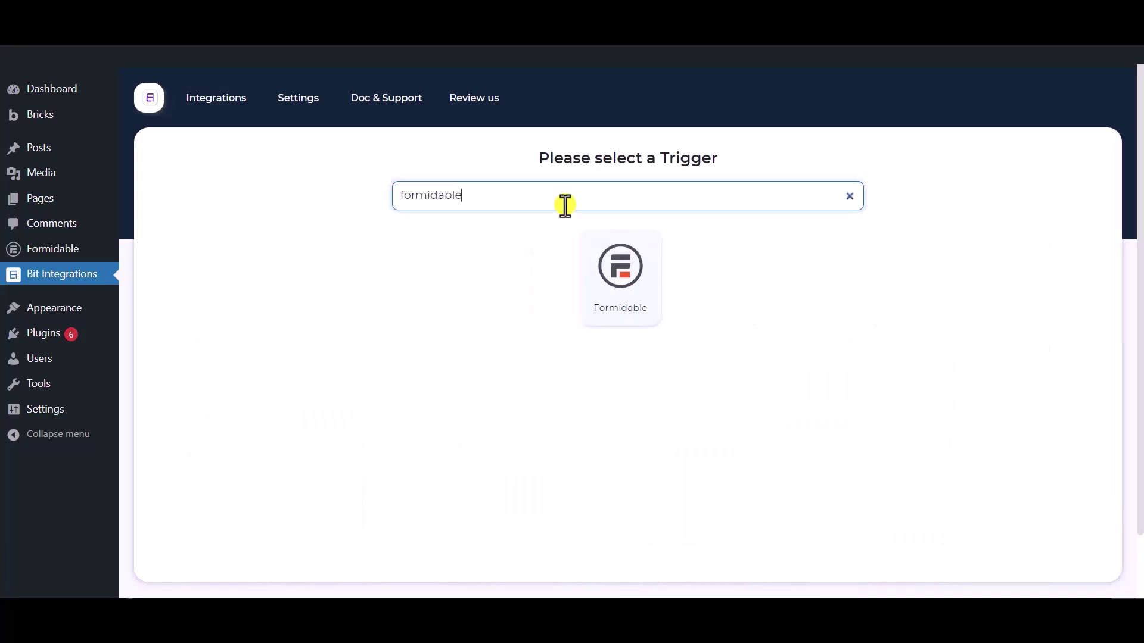
{"action": "left_click", "coordinate": [594, 294]}
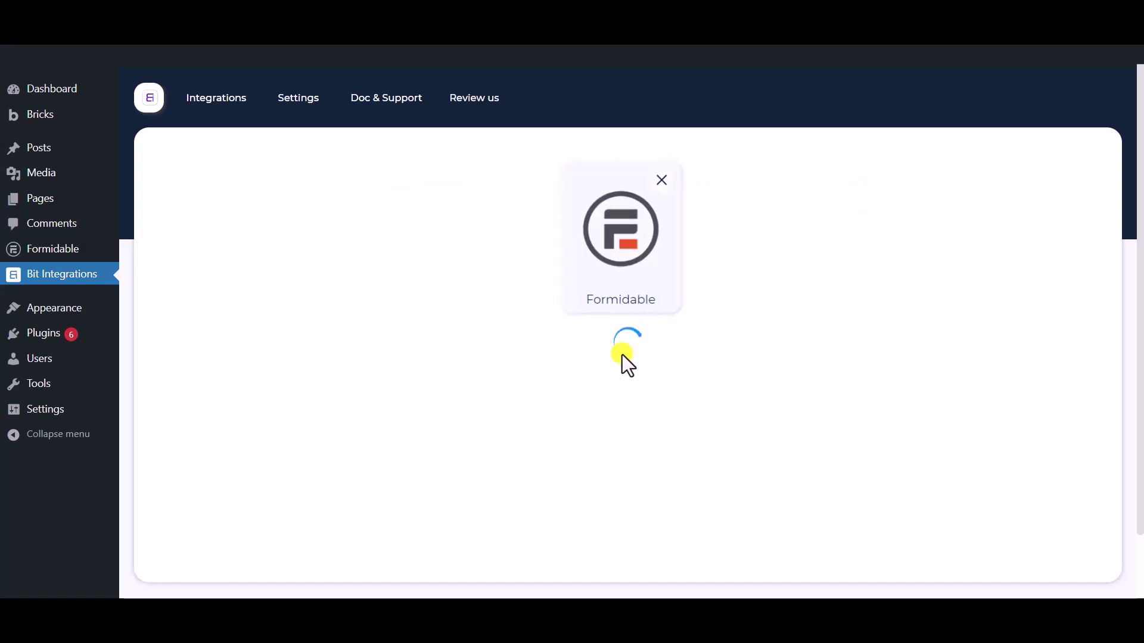
{"action": "left_click", "coordinate": [587, 384]}
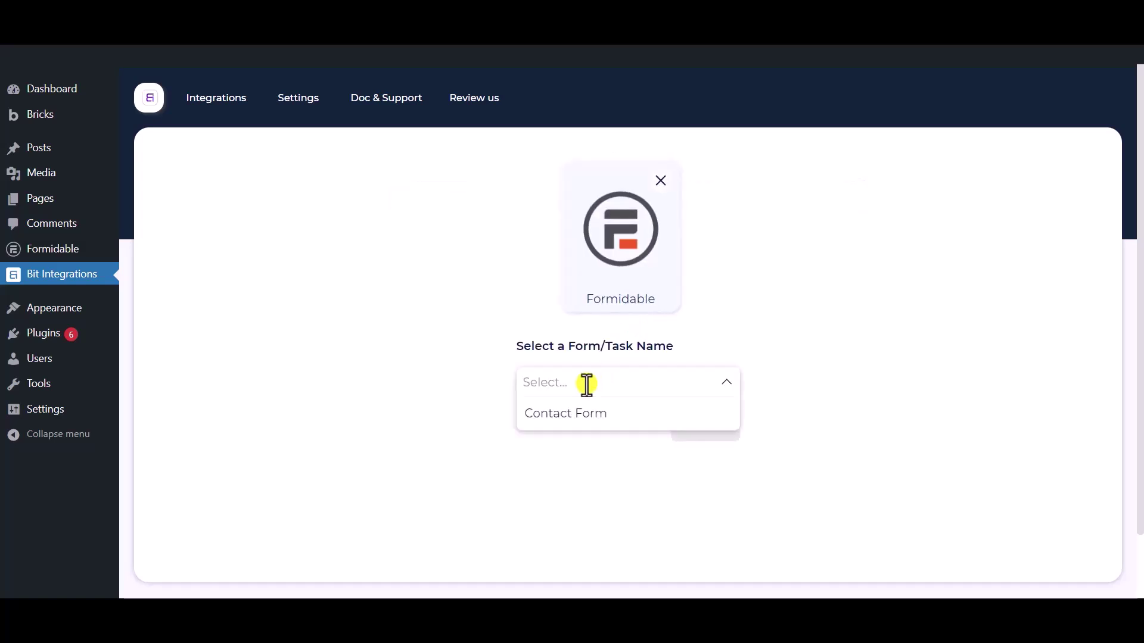
{"action": "left_click", "coordinate": [613, 426]}
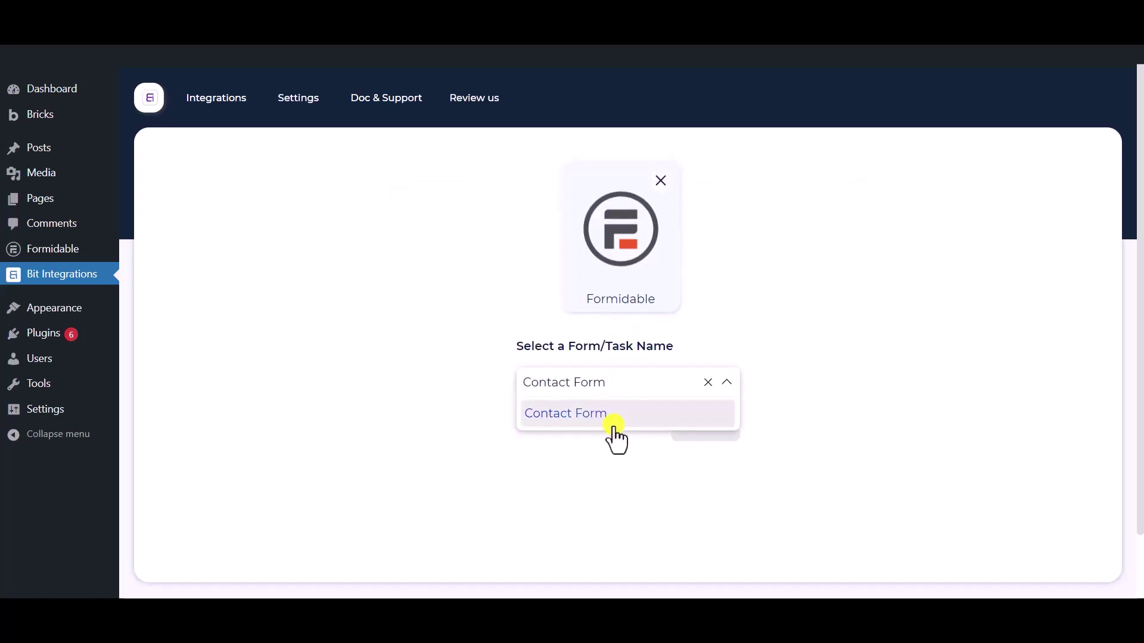
{"action": "left_click", "coordinate": [785, 538]}
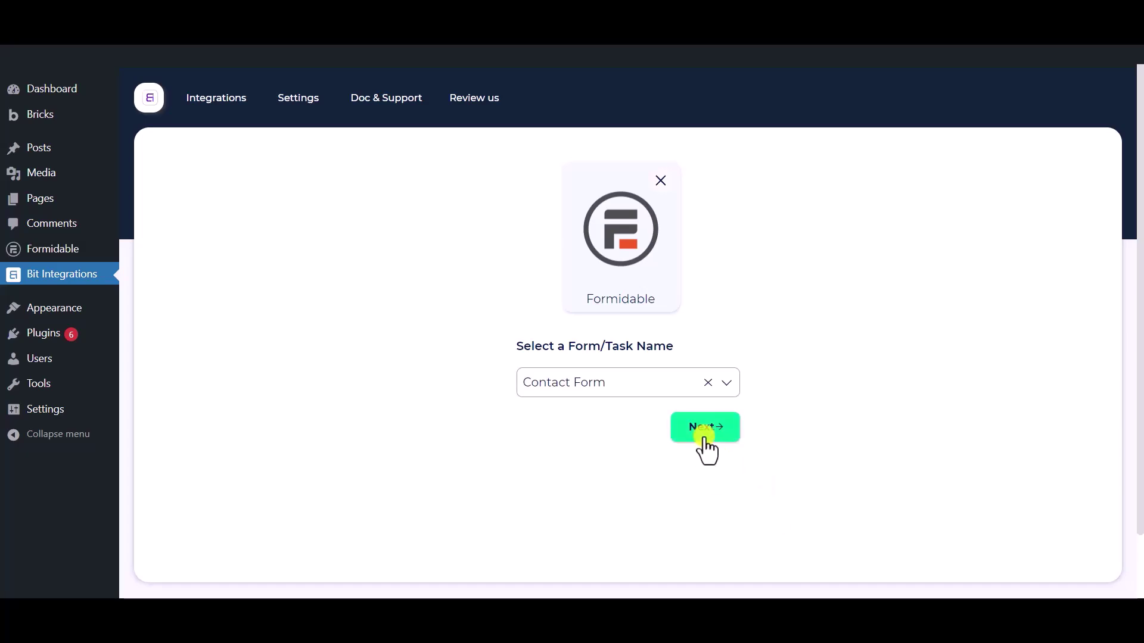
{"action": "left_click", "coordinate": [705, 441]}
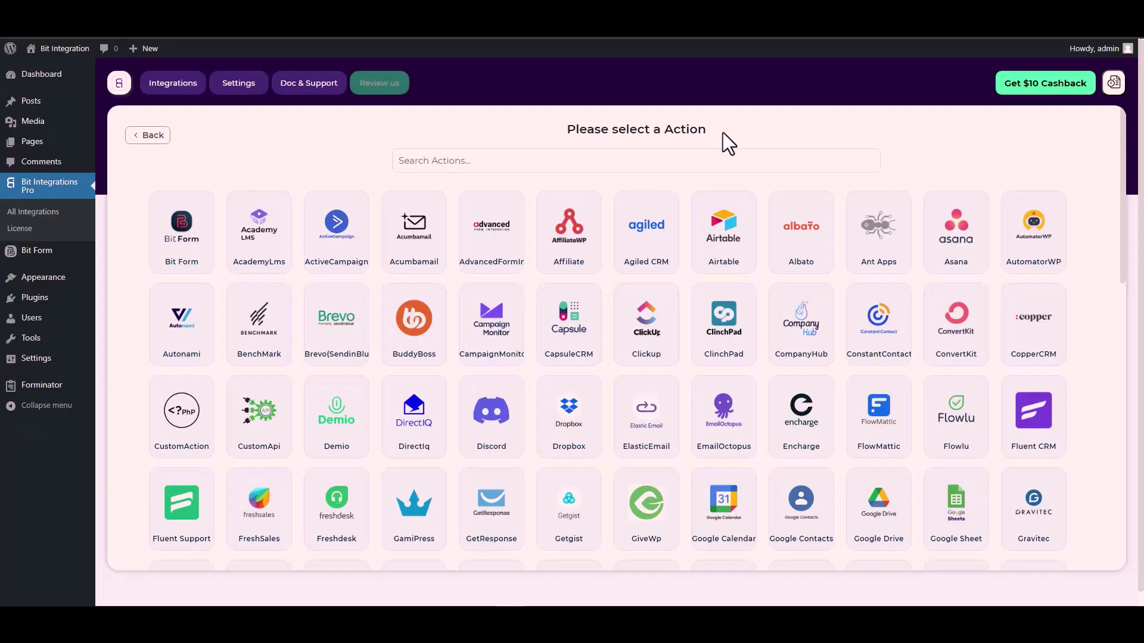
- Choose CustomApi as the action and set its authentication protocol to API Key
{"action": "left_click", "coordinate": [697, 157]}
{"action": "type", "text": "cus"}
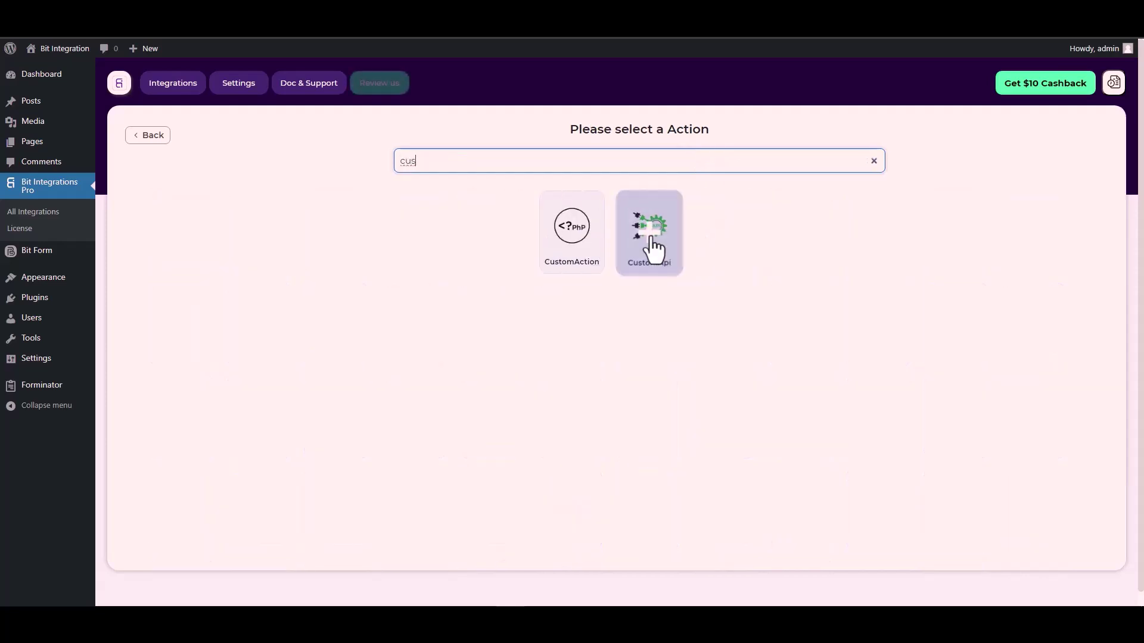
{"action": "left_click", "coordinate": [654, 249]}
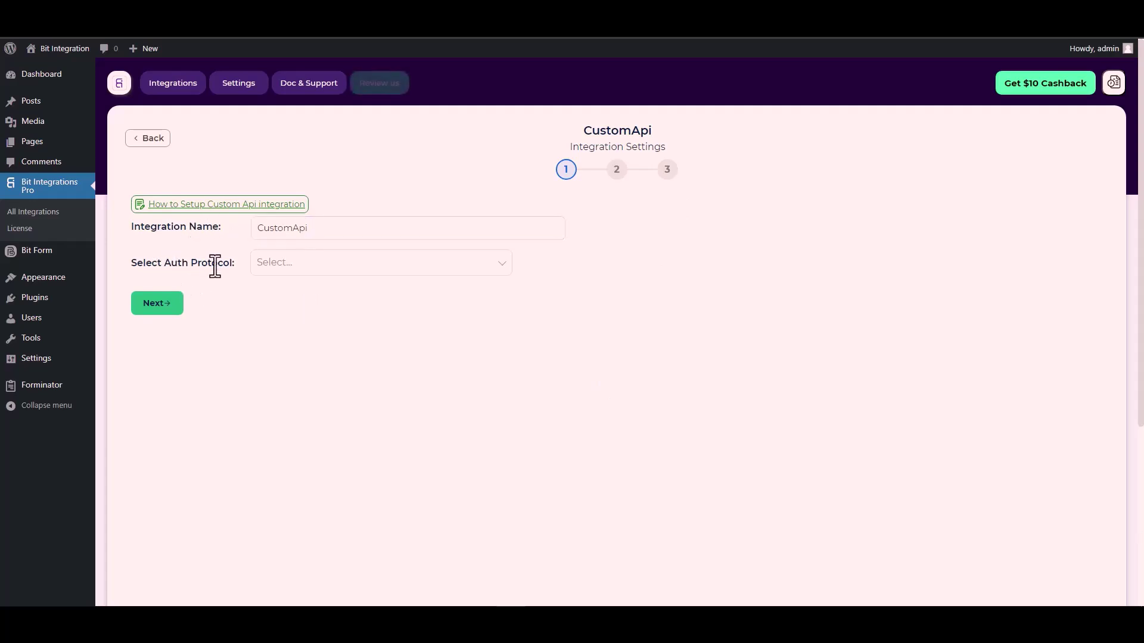
{"action": "left_click", "coordinate": [294, 266]}
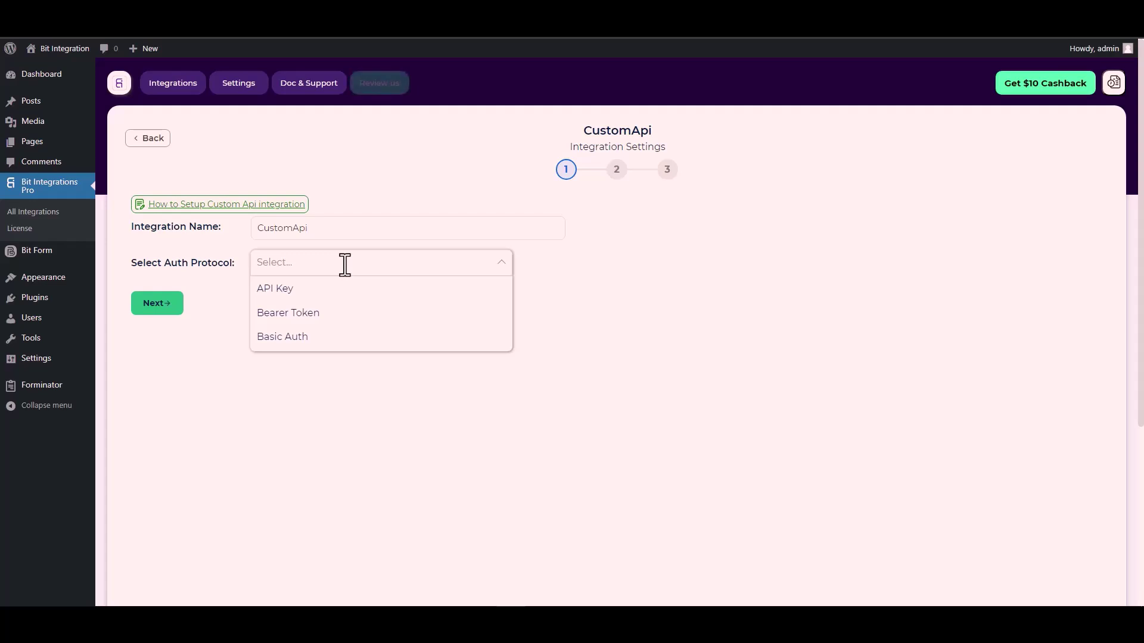
{"action": "left_click", "coordinate": [295, 288]}
{"action": "left_click", "coordinate": [250, 319]}
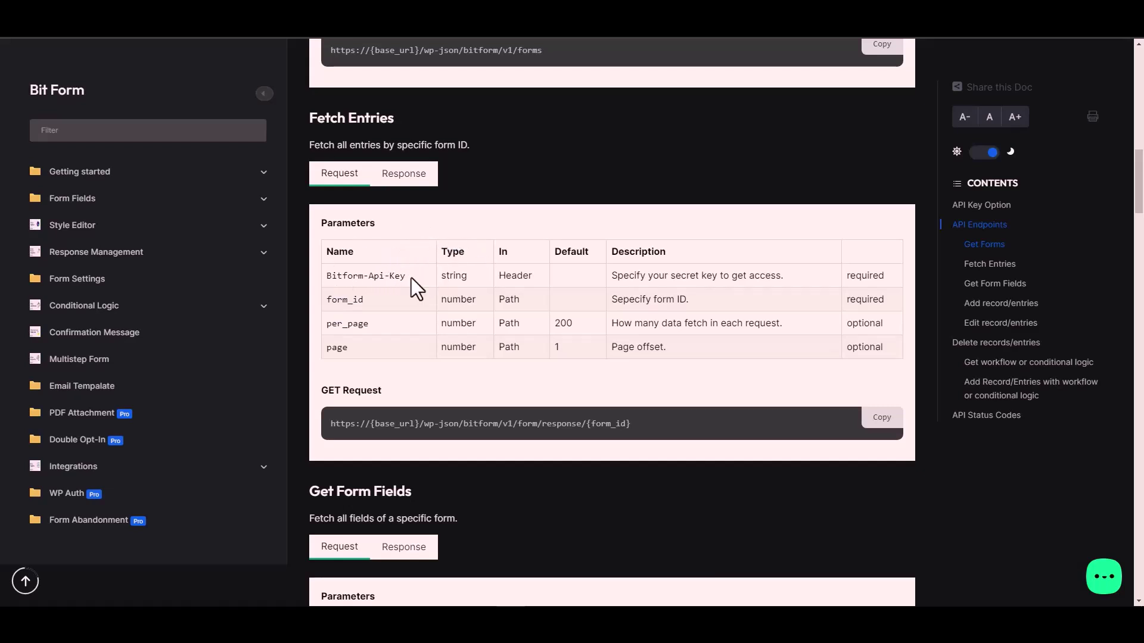
- Set the Key field to Bitform-Api-Key and copy Bit Form's saved API key
{"action": "triple_click", "coordinate": [387, 276]}
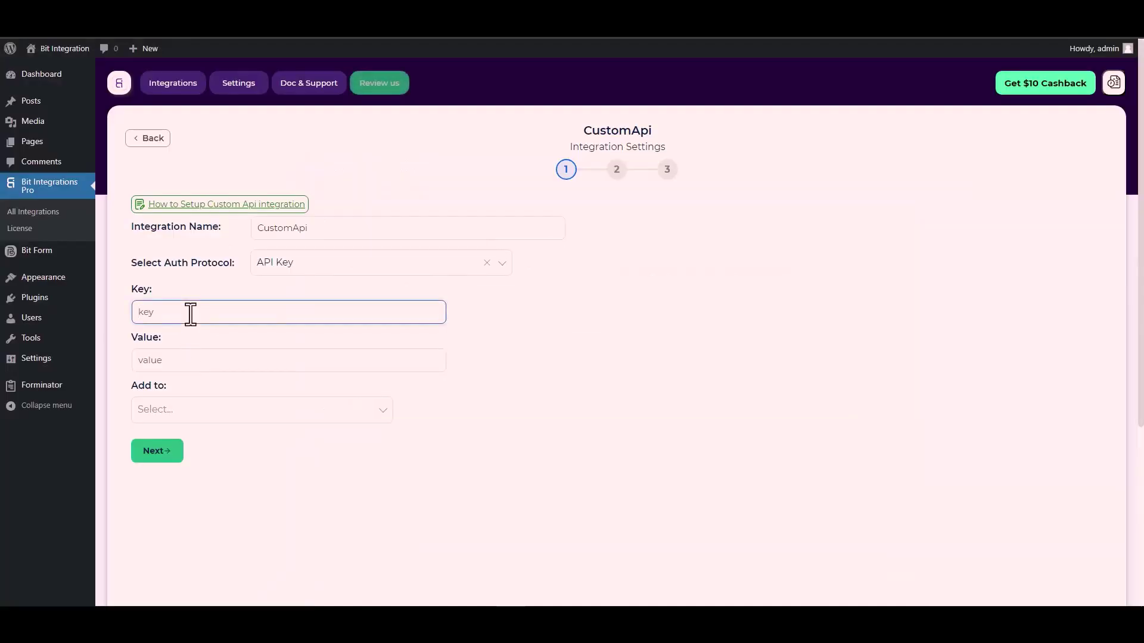
{"action": "key", "text": "ctrl+v"}
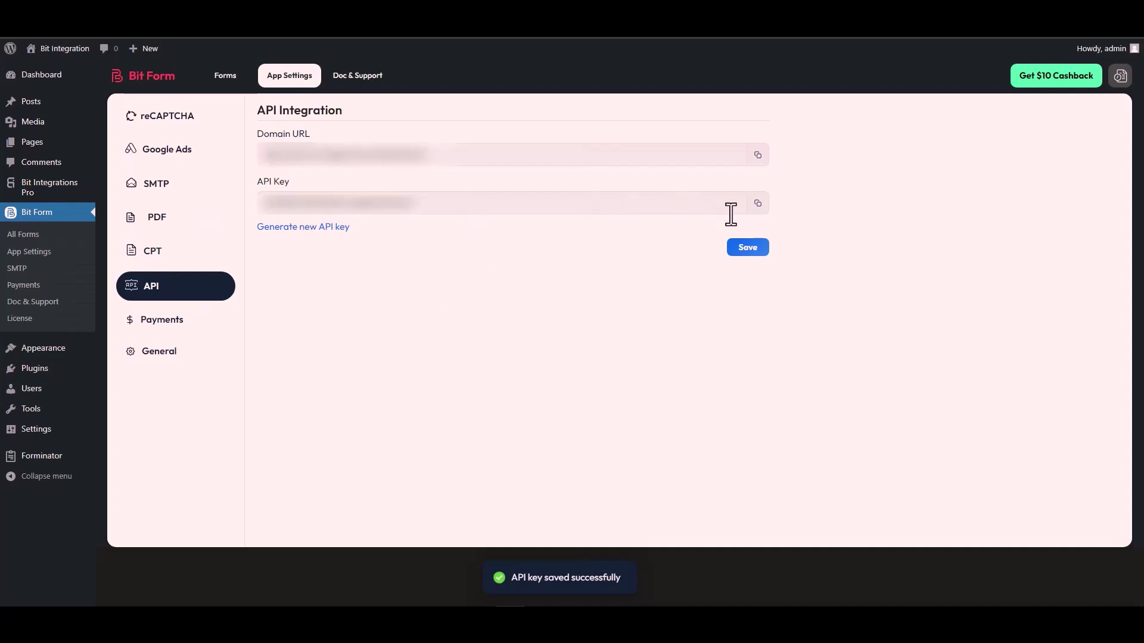
{"action": "left_click", "coordinate": [757, 205]}
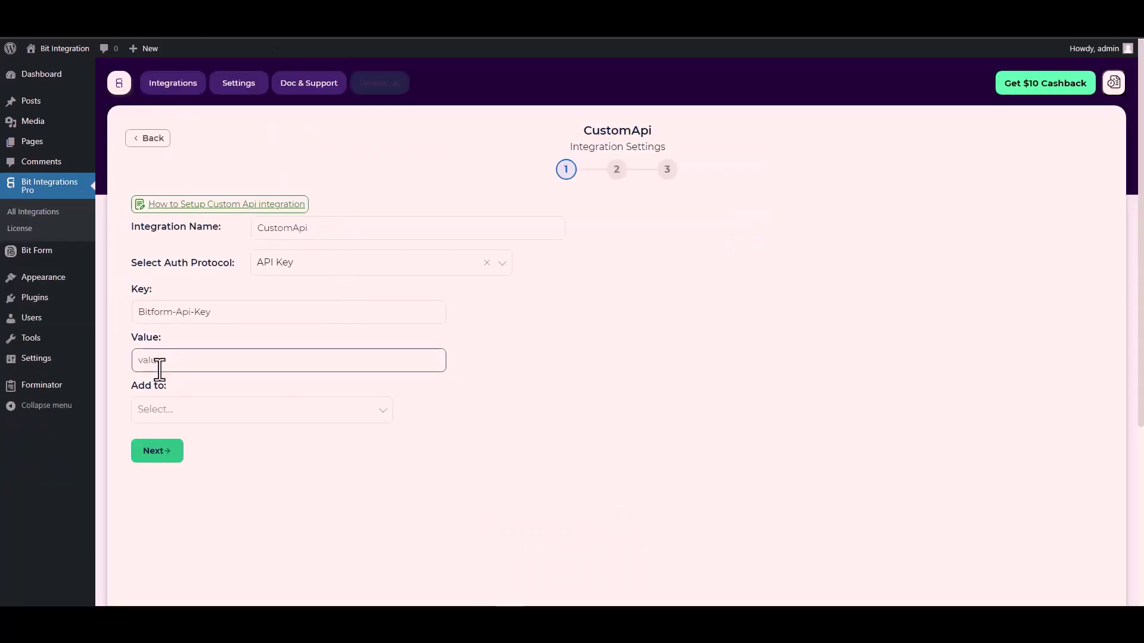
- Paste the Bit Form API key as the value and add it to the request Header
{"action": "left_click", "coordinate": [161, 366]}
{"action": "key", "text": "ctrl+v"}
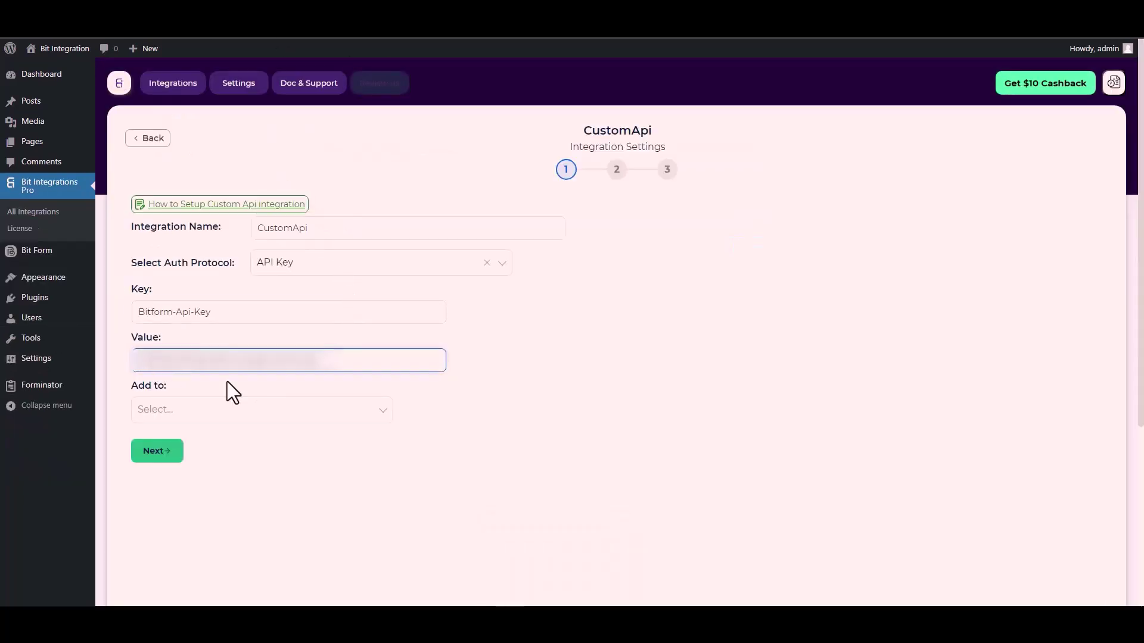
{"action": "left_click", "coordinate": [179, 410]}
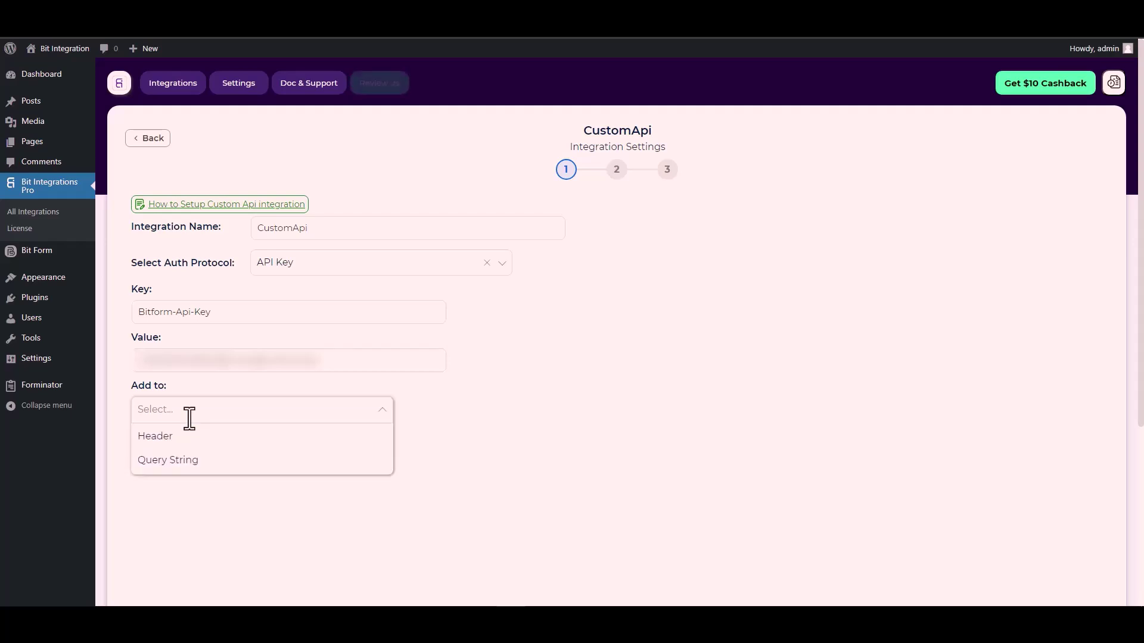
{"action": "left_click", "coordinate": [548, 429]}
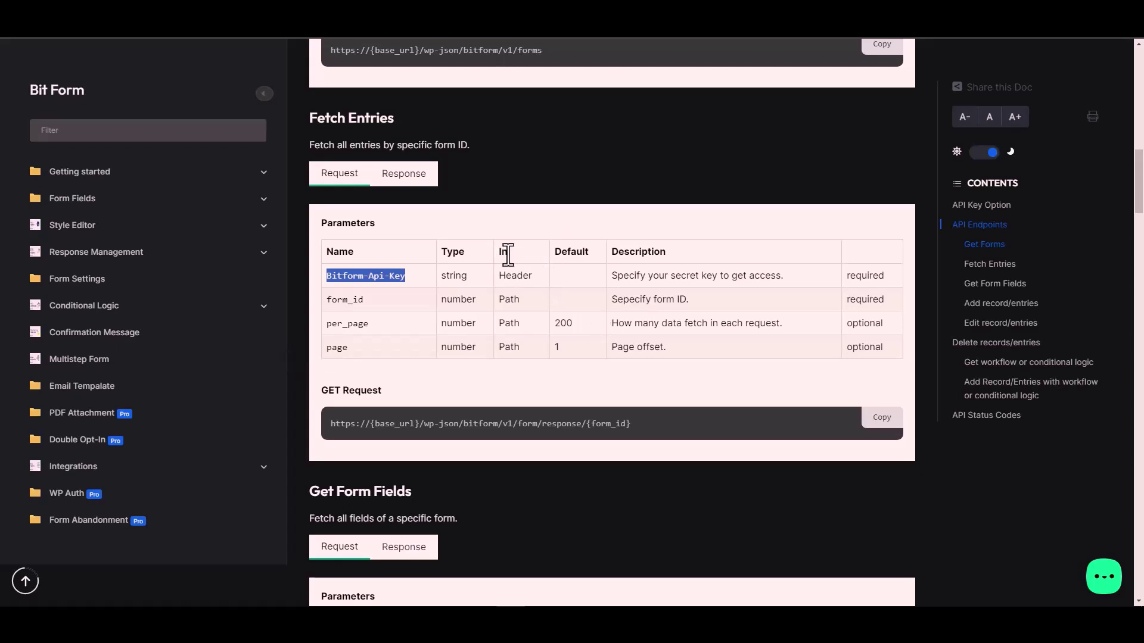
{"action": "left_click", "coordinate": [519, 275]}
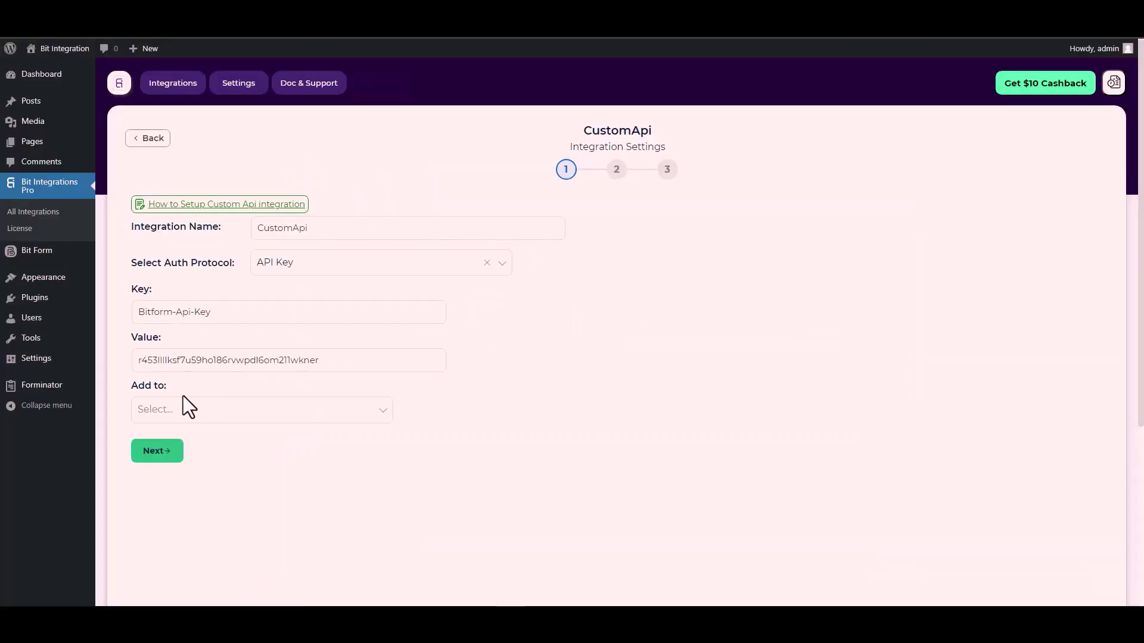
{"action": "left_click", "coordinate": [298, 411]}
{"action": "left_click", "coordinate": [170, 435]}
- Set the CustomApi request method to POST
{"action": "left_click", "coordinate": [170, 453]}
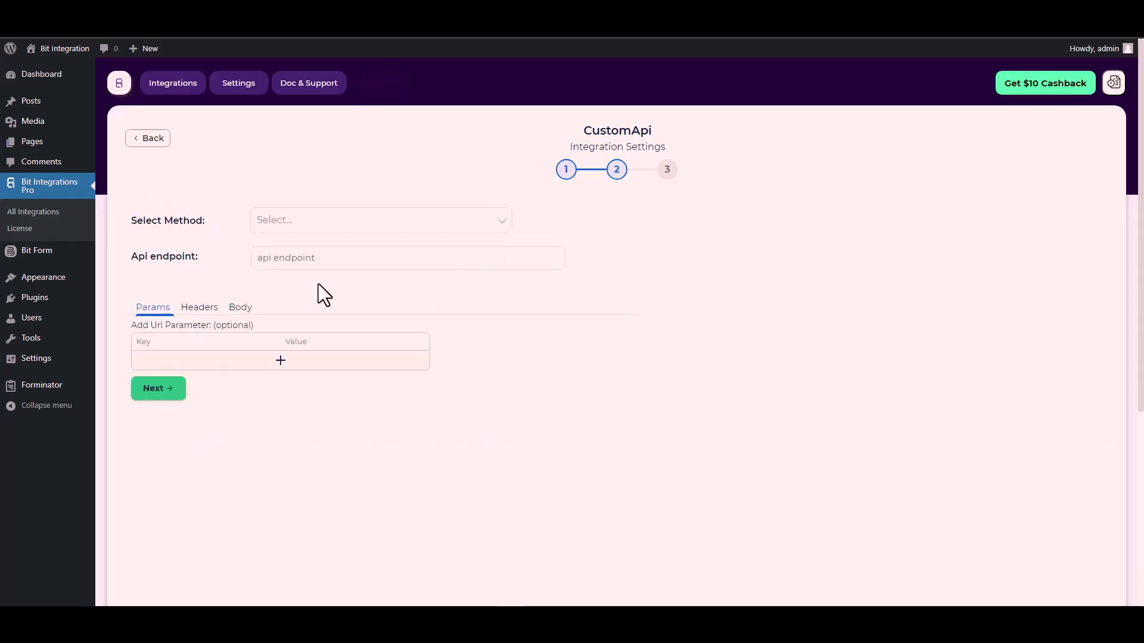
{"action": "left_click", "coordinate": [296, 222]}
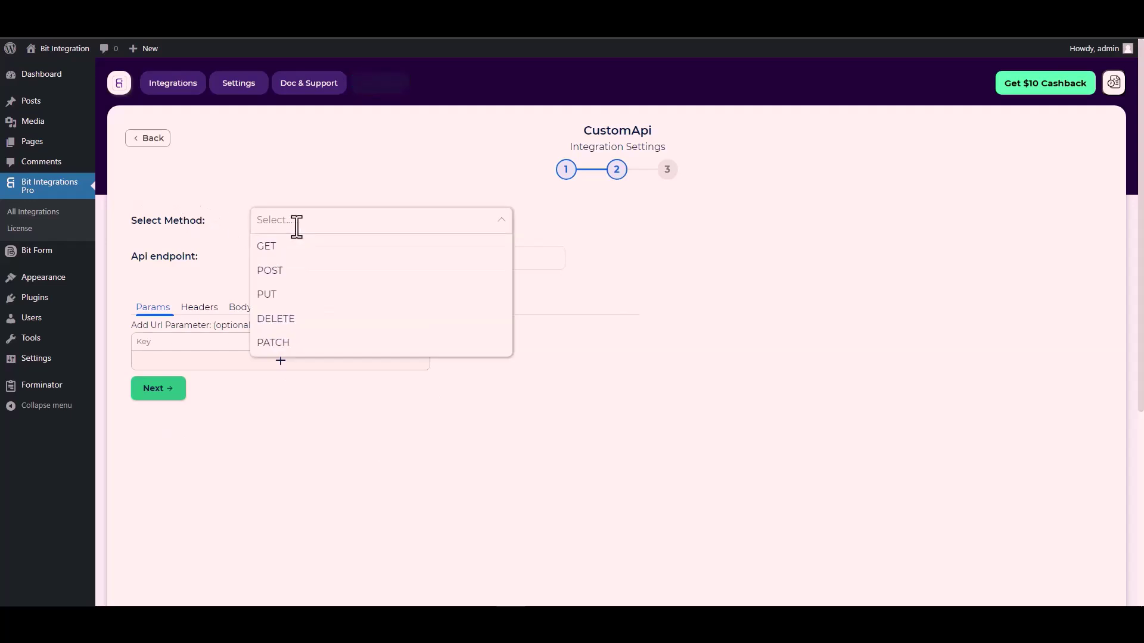
{"action": "left_click", "coordinate": [286, 270]}
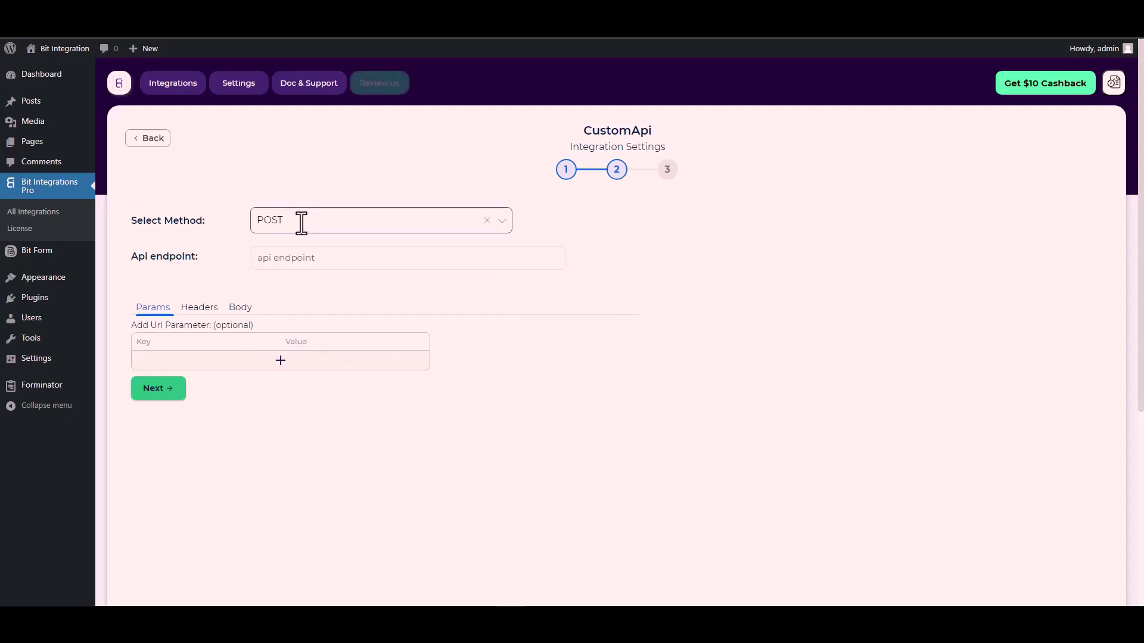
{"action": "scroll", "coordinate": [197, 264], "scroll_direction": "down", "scroll_amount": 1}
- Paste Bit Form's form response URL into the API endpoint and select its {form_id} placeholder
{"action": "left_click", "coordinate": [279, 208]}
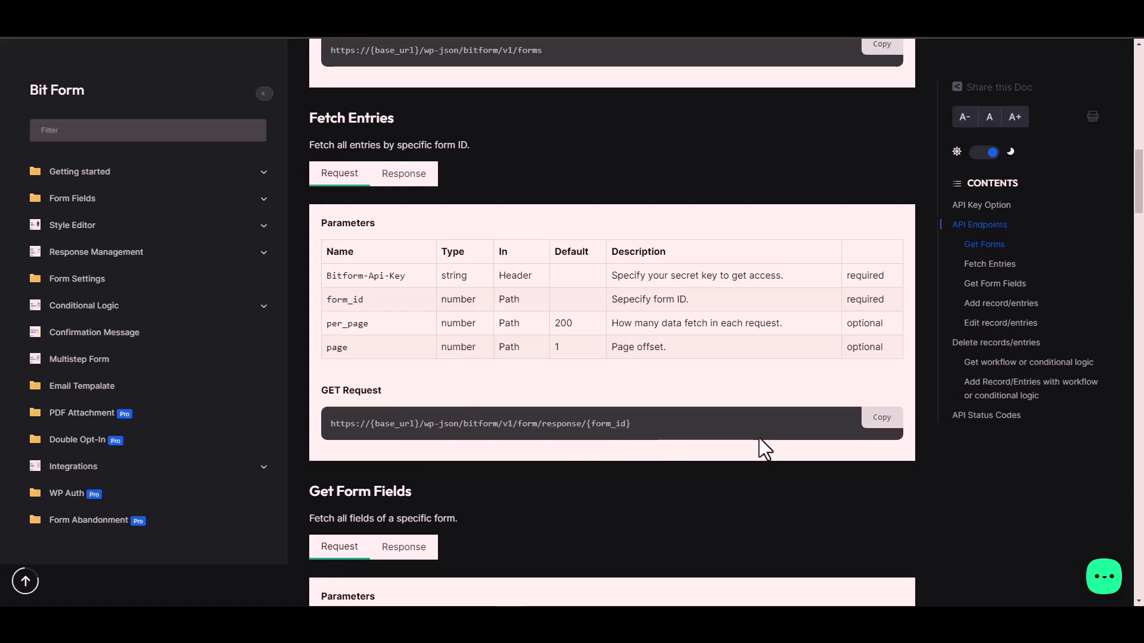
{"action": "left_click", "coordinate": [888, 422]}
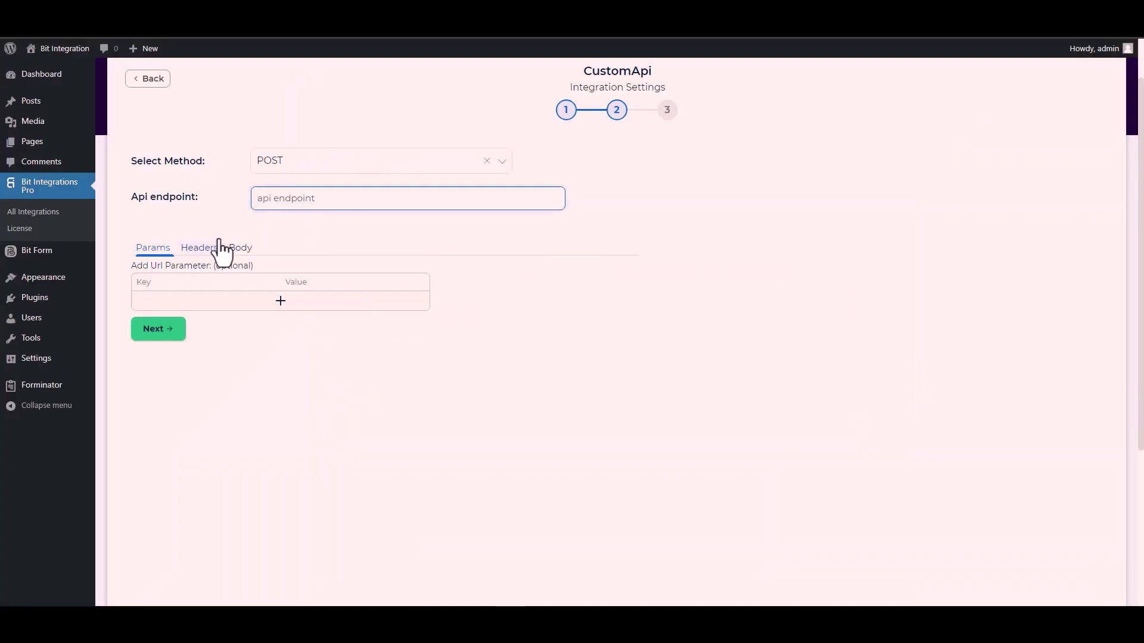
{"action": "left_click", "coordinate": [296, 201]}
{"action": "key", "text": "ctrl+v"}
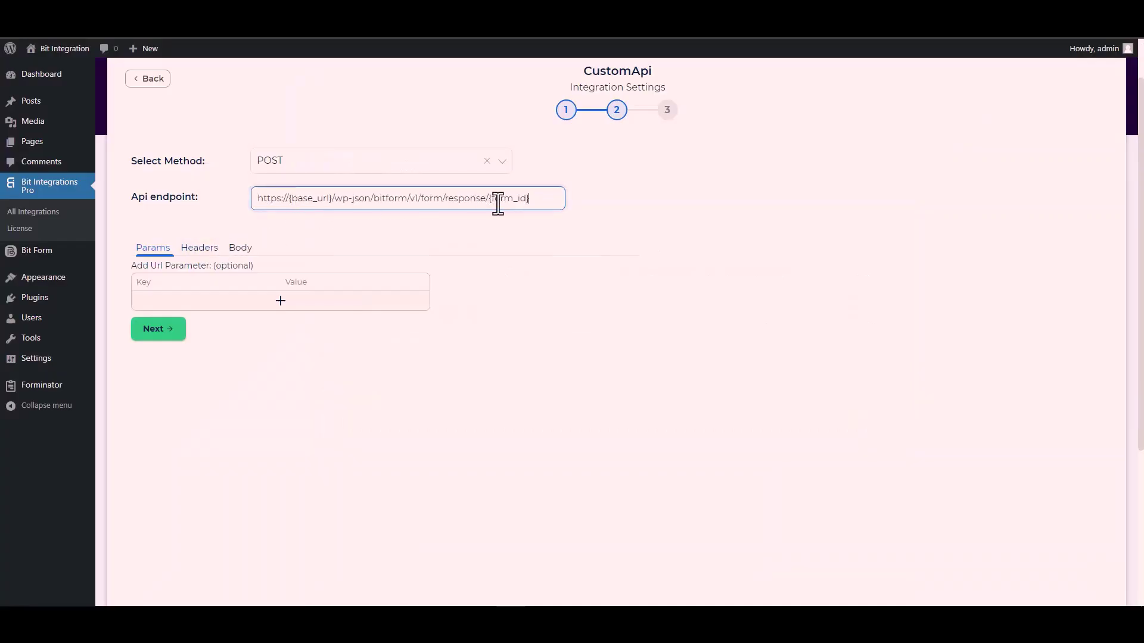
{"action": "left_click_drag", "start_coordinate": [529, 200], "coordinate": [495, 200]}
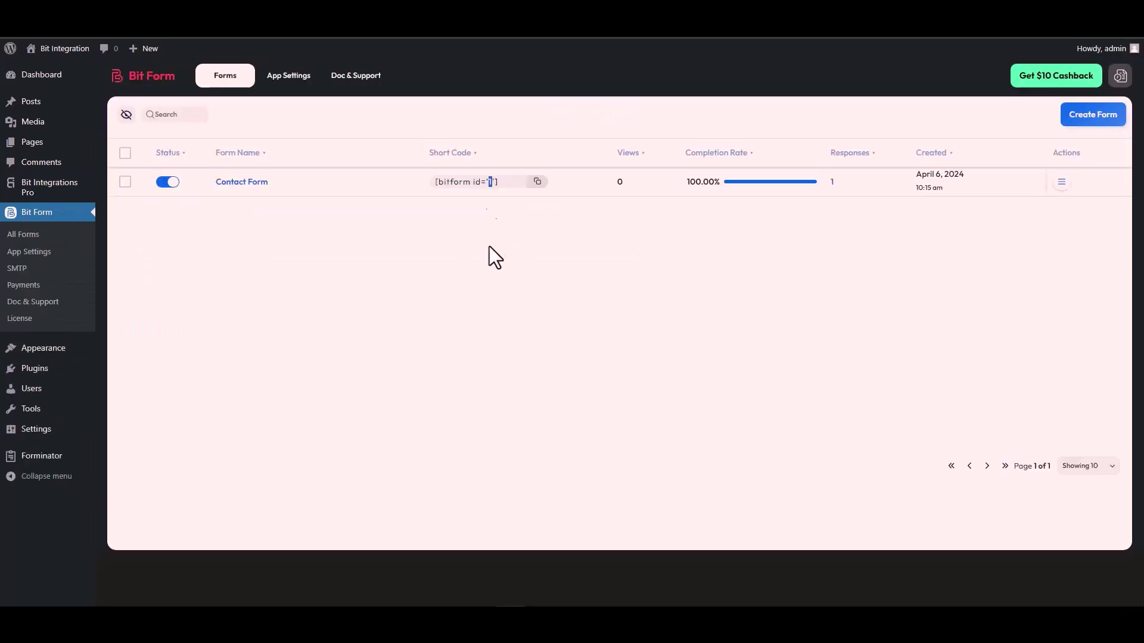
- Replace {form_id} in the endpoint with the Contact Form's ID 1
{"action": "double_click", "coordinate": [491, 181]}
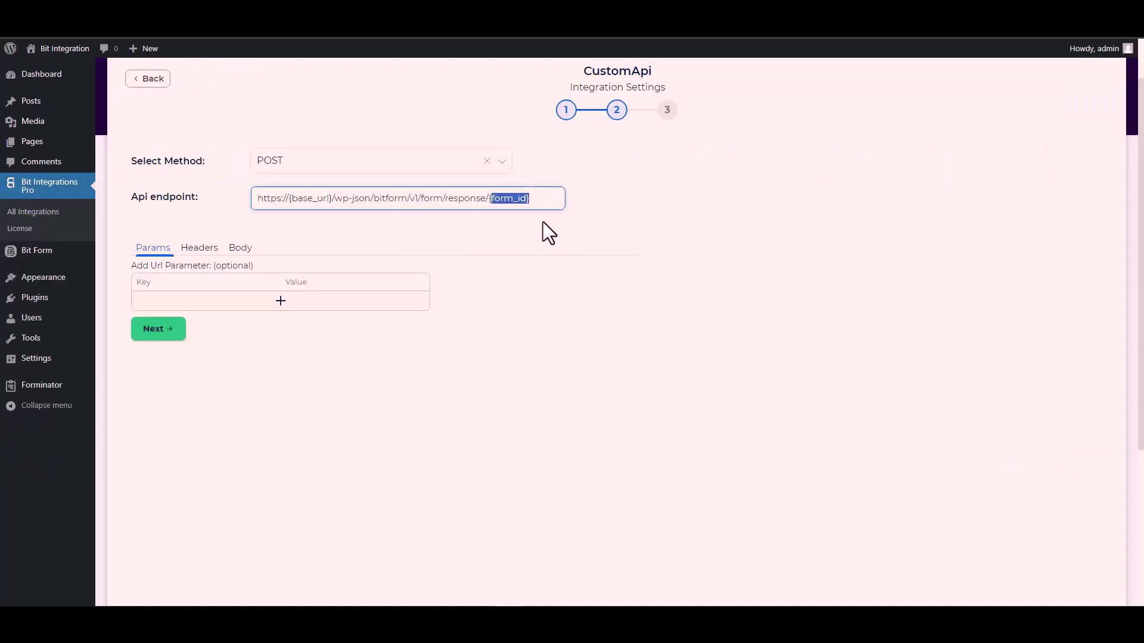
{"action": "key", "text": "ctrl+v"}
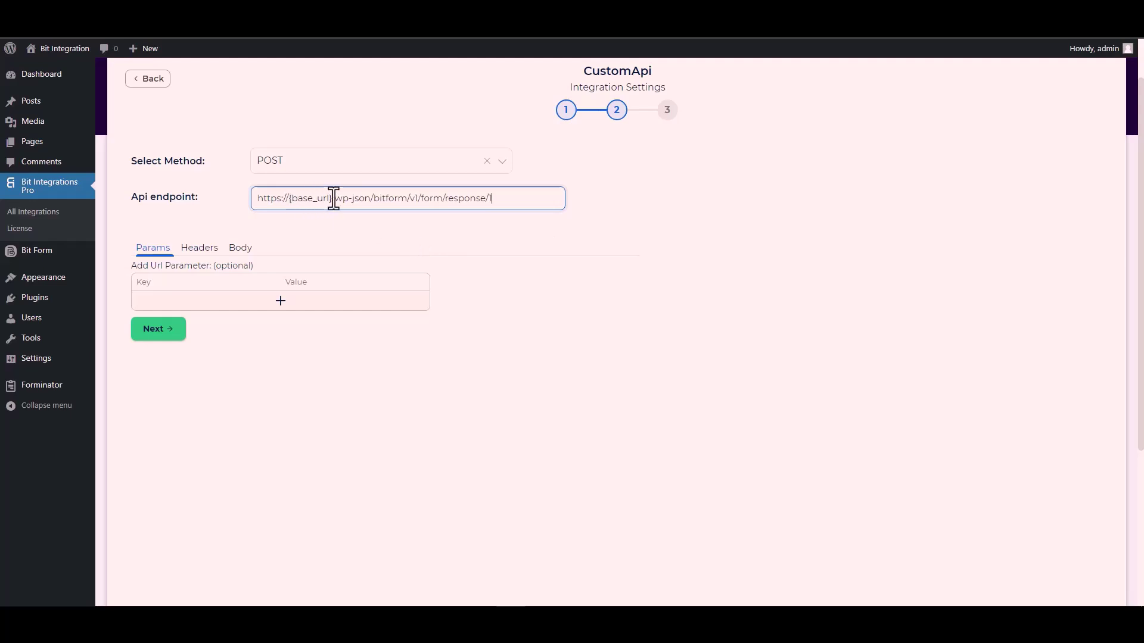
{"action": "left_click_drag", "start_coordinate": [332, 198], "coordinate": [289, 199]}
{"action": "key", "text": "ctrl+Tab"}
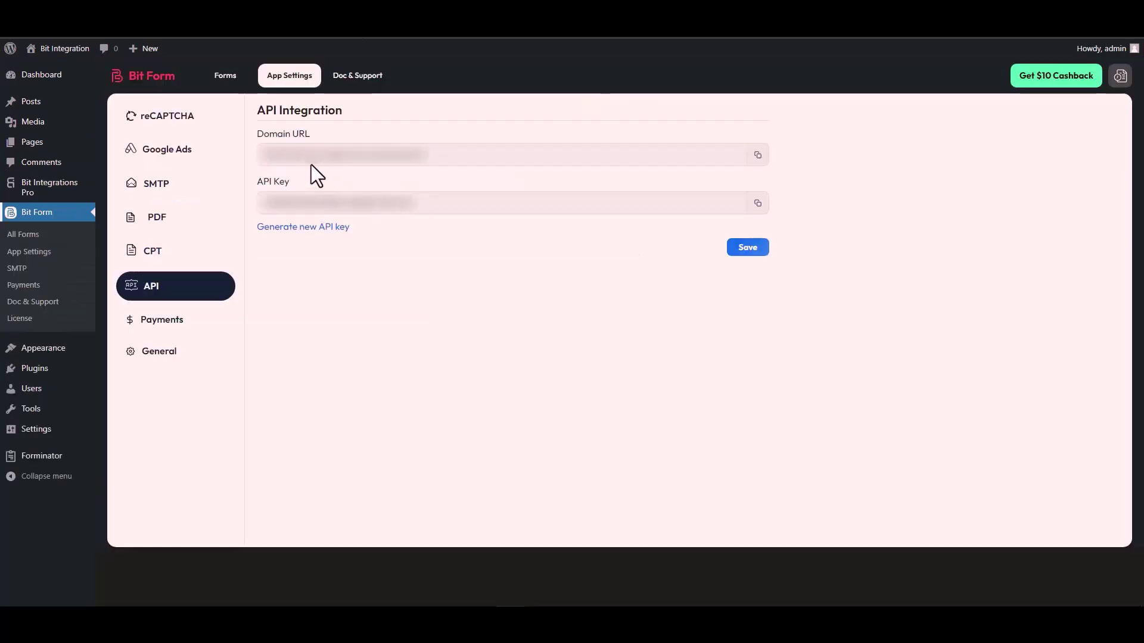
{"action": "triple_click", "coordinate": [321, 156]}
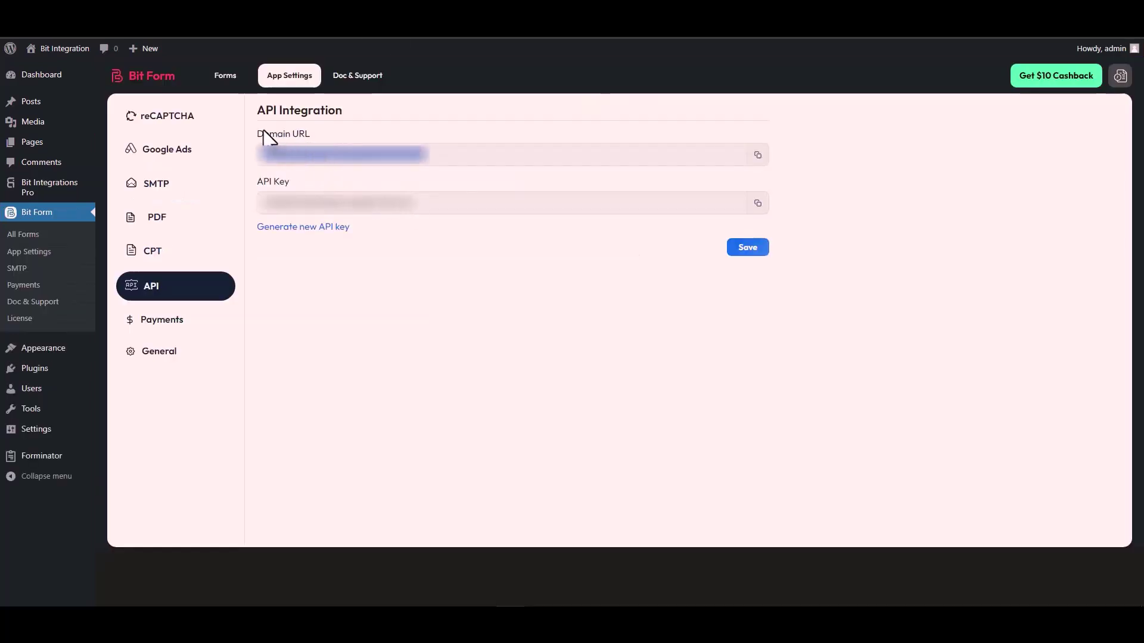
{"action": "left_click", "coordinate": [757, 156]}
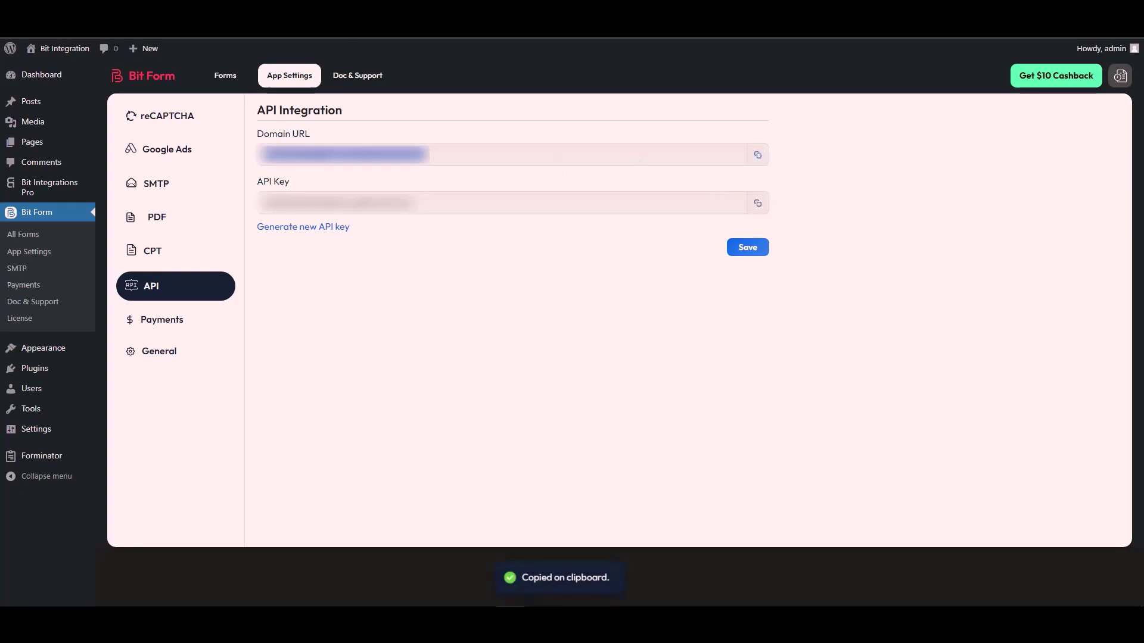
{"action": "key", "text": "ctrl+Tab"}
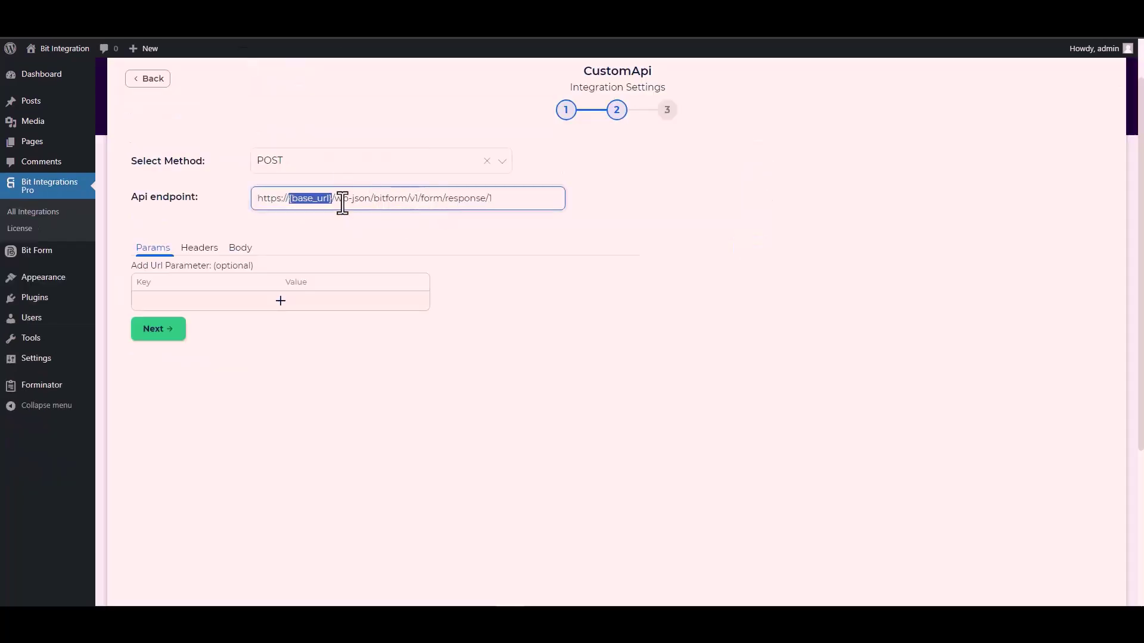
{"action": "left_click", "coordinate": [337, 199]}
{"action": "left_click_drag", "start_coordinate": [333, 198], "coordinate": [255, 206]}
{"action": "key", "text": "ctrl+v"}
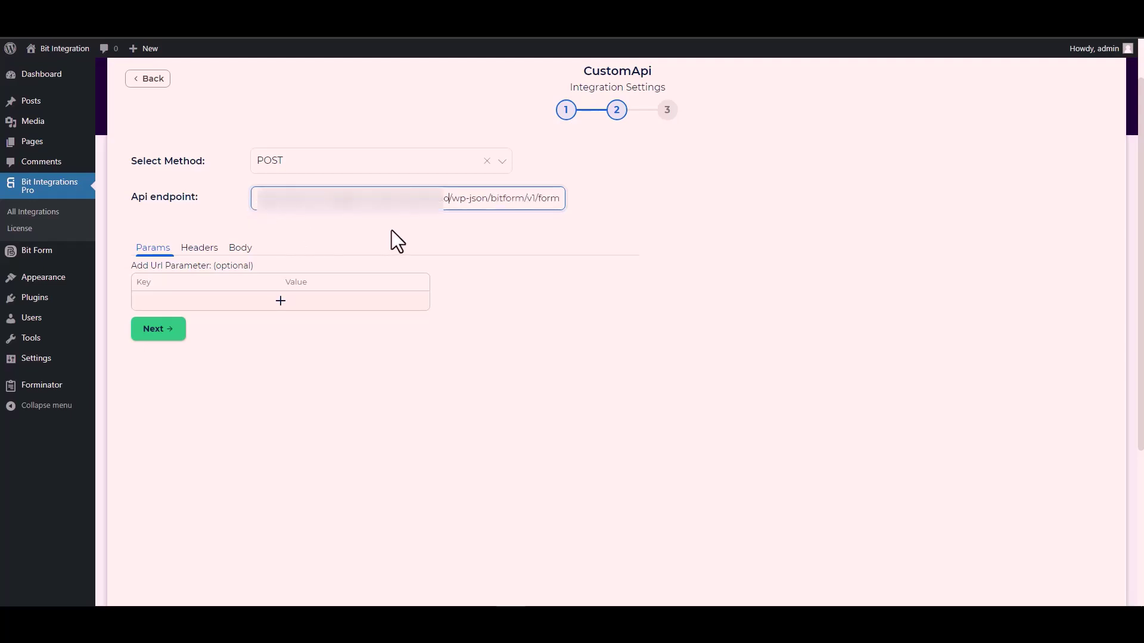
- Enable Send All Data in the body with application/x-www-form-urlencoded content type
{"action": "left_click", "coordinate": [391, 230]}
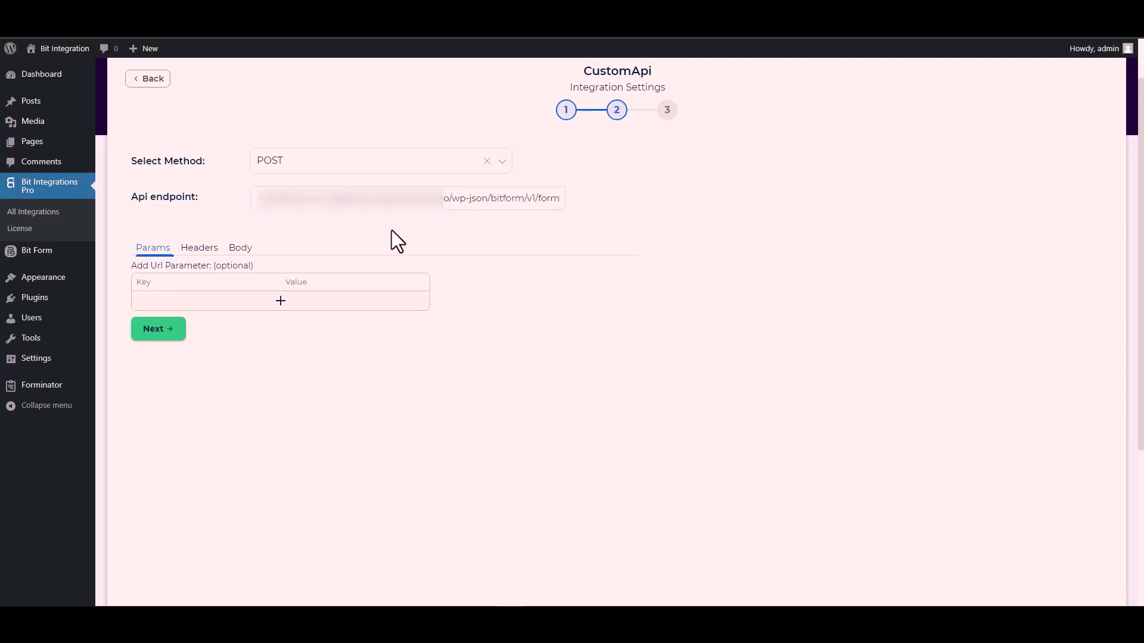
{"action": "left_click", "coordinate": [241, 251]}
{"action": "left_click", "coordinate": [172, 280]}
{"action": "scroll", "coordinate": [336, 273], "scroll_direction": "down", "scroll_amount": 3}
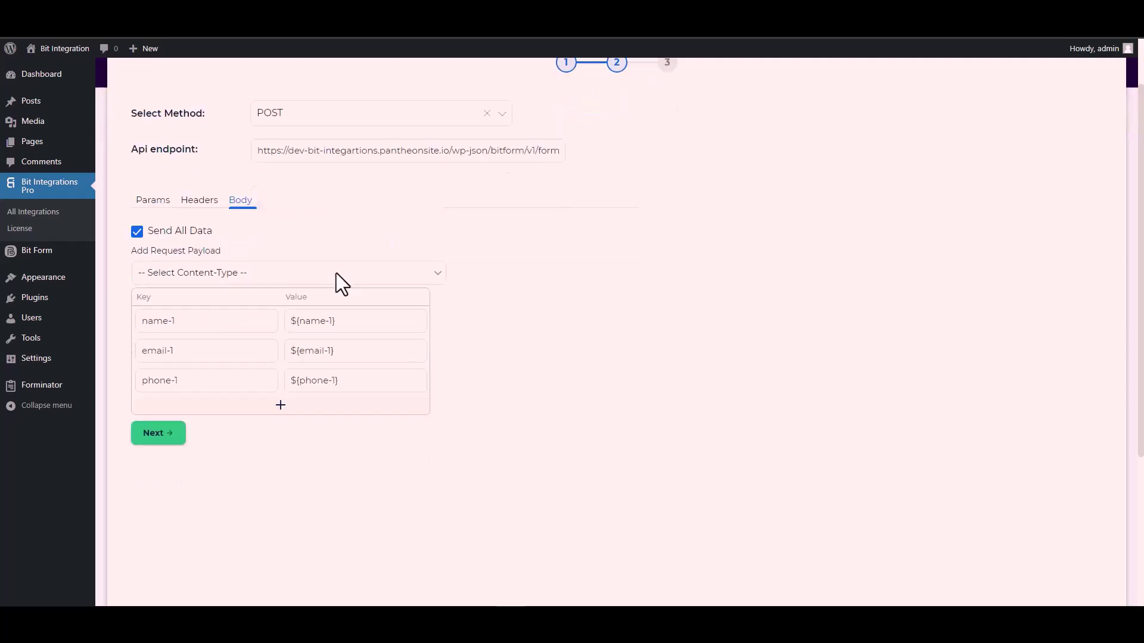
{"action": "left_click", "coordinate": [224, 146]}
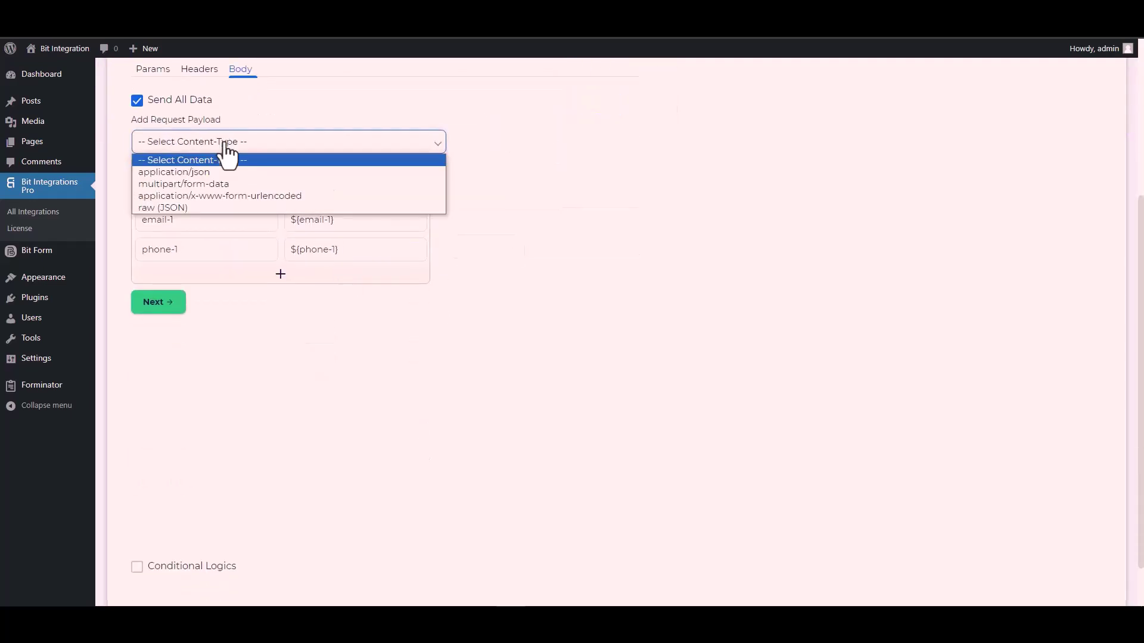
{"action": "left_click", "coordinate": [261, 195]}
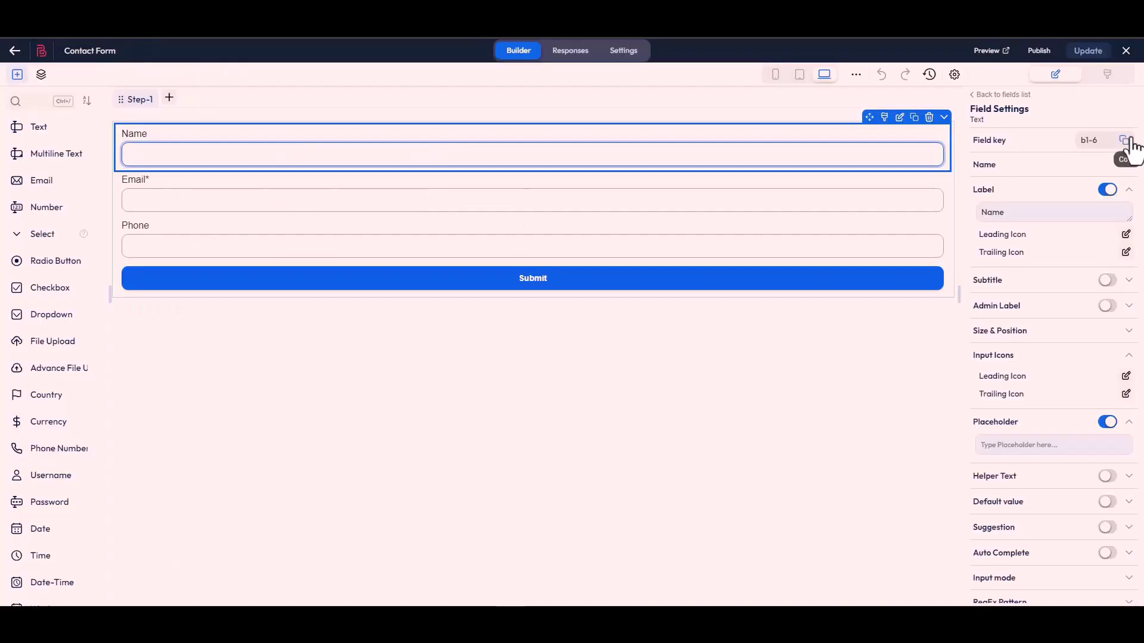
- Replace the name, email and phone payload keys with Bit Form keys b1-6, b1-4 and b1-7
{"action": "left_click", "coordinate": [1128, 141]}
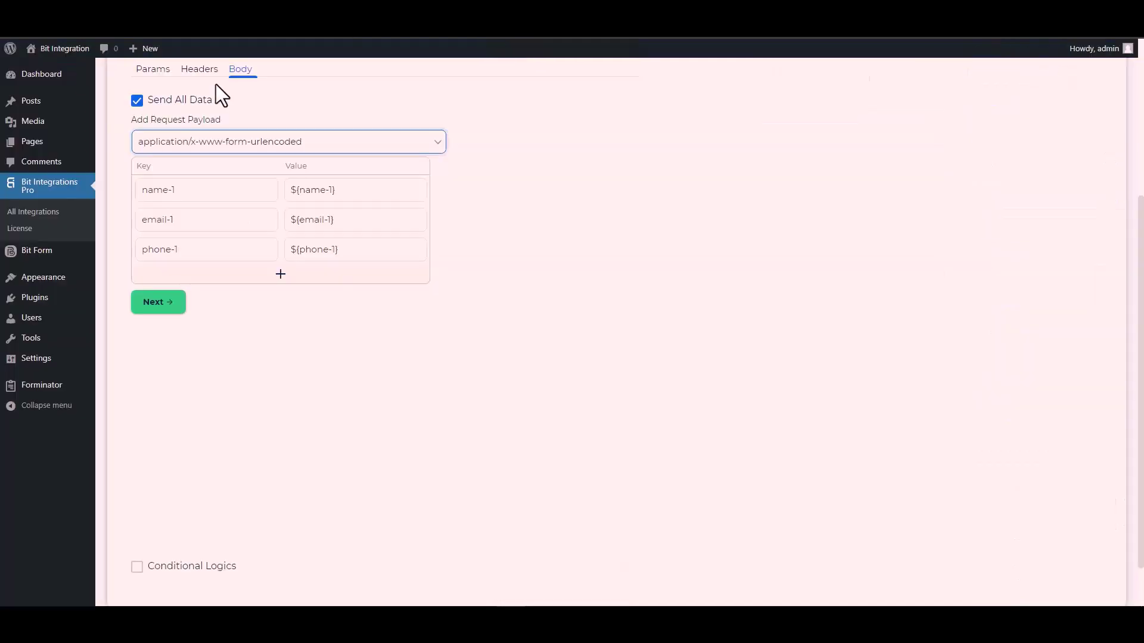
{"action": "left_click", "coordinate": [196, 191]}
{"action": "key", "text": "ctrl+a"}
{"action": "key", "text": "ctrl+v"}
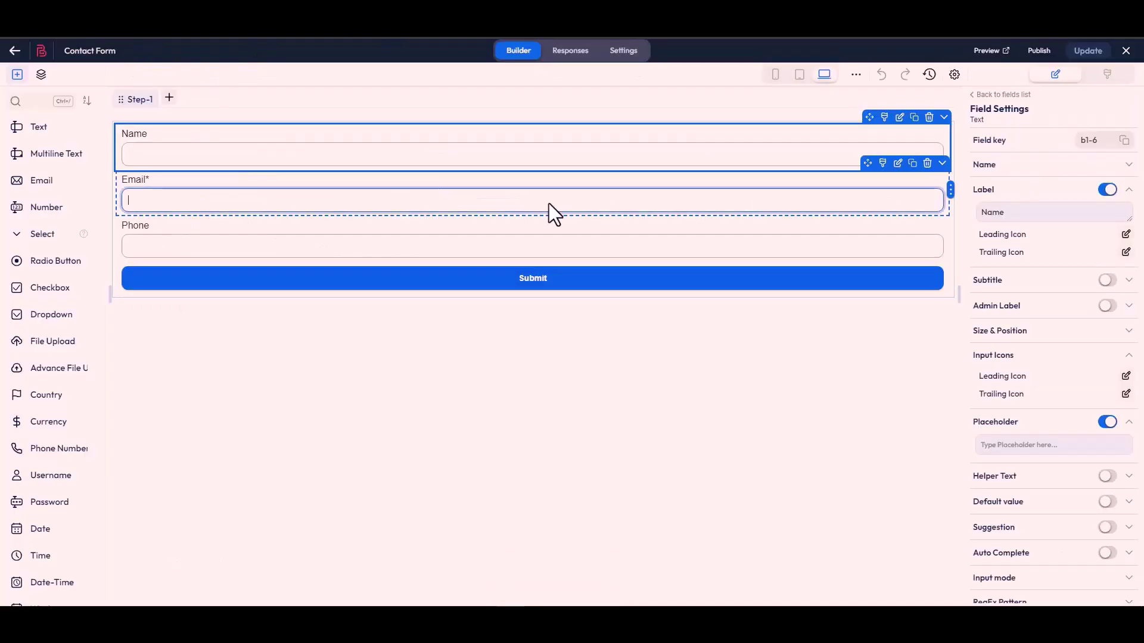
{"action": "left_click", "coordinate": [549, 212]}
{"action": "left_click", "coordinate": [1124, 143]}
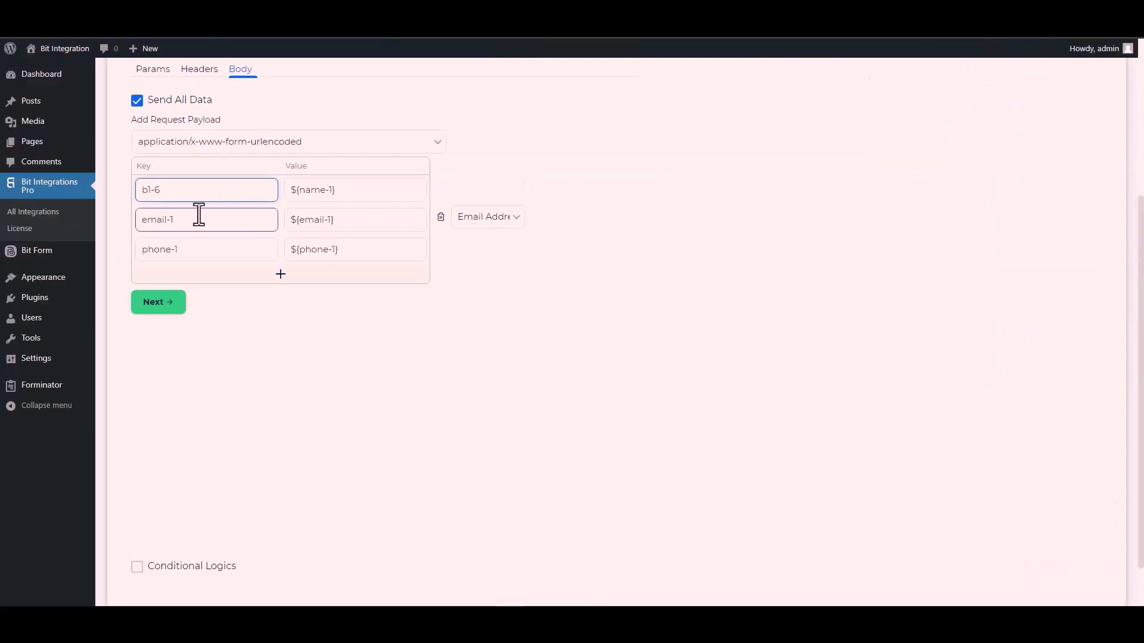
{"action": "left_click", "coordinate": [192, 225]}
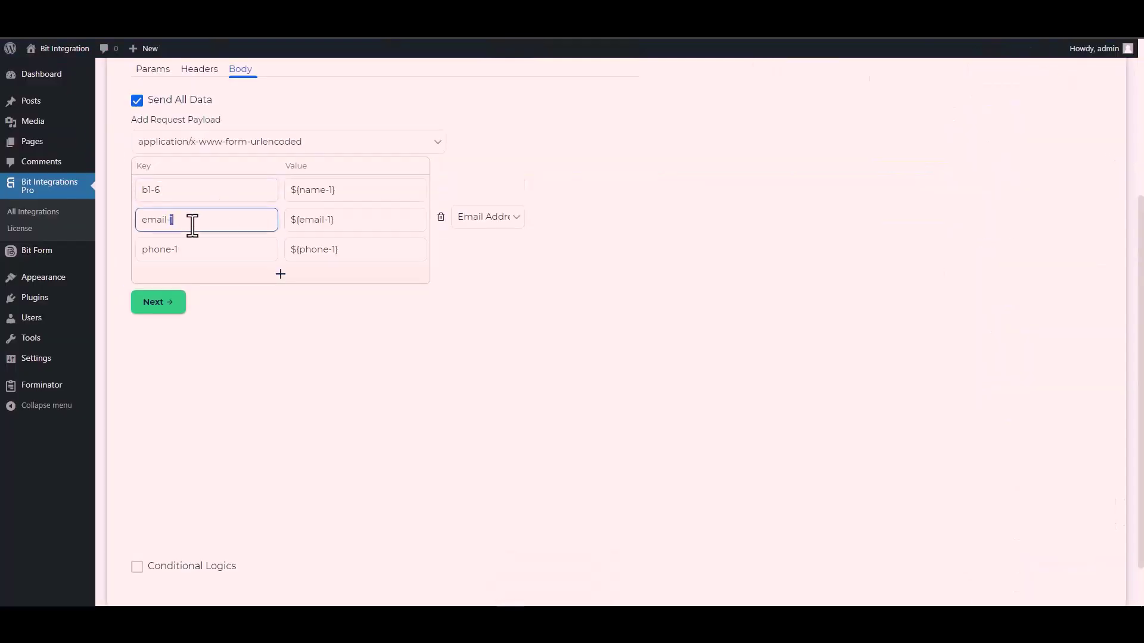
{"action": "triple_click", "coordinate": [192, 225]}
{"action": "key", "text": "ctrl+v"}
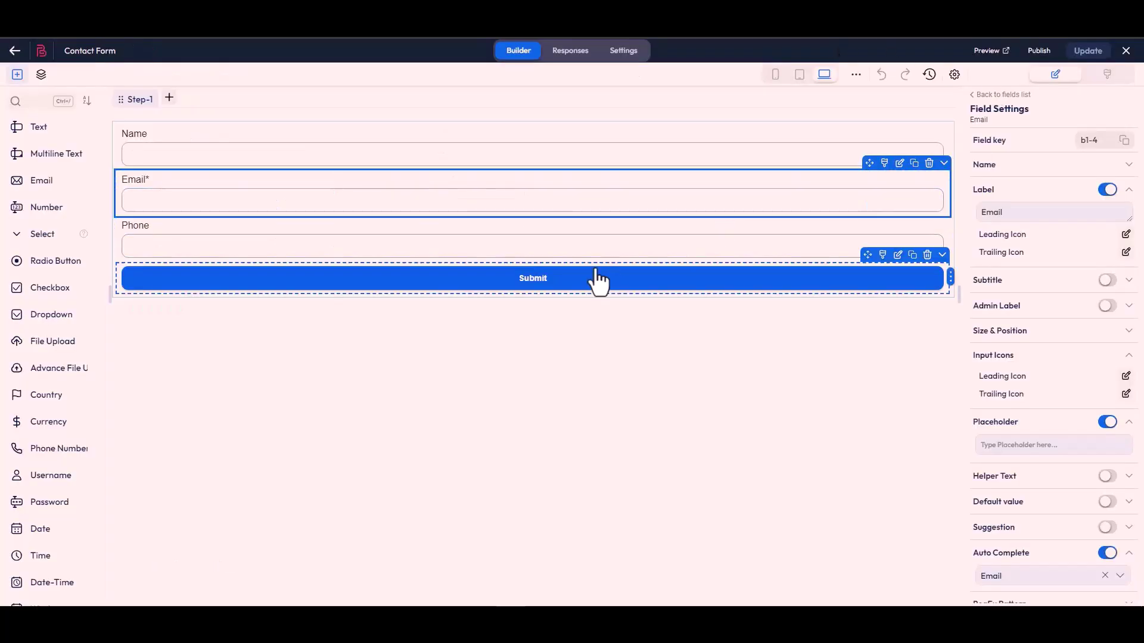
{"action": "left_click", "coordinate": [580, 253]}
{"action": "left_click", "coordinate": [1124, 140]}
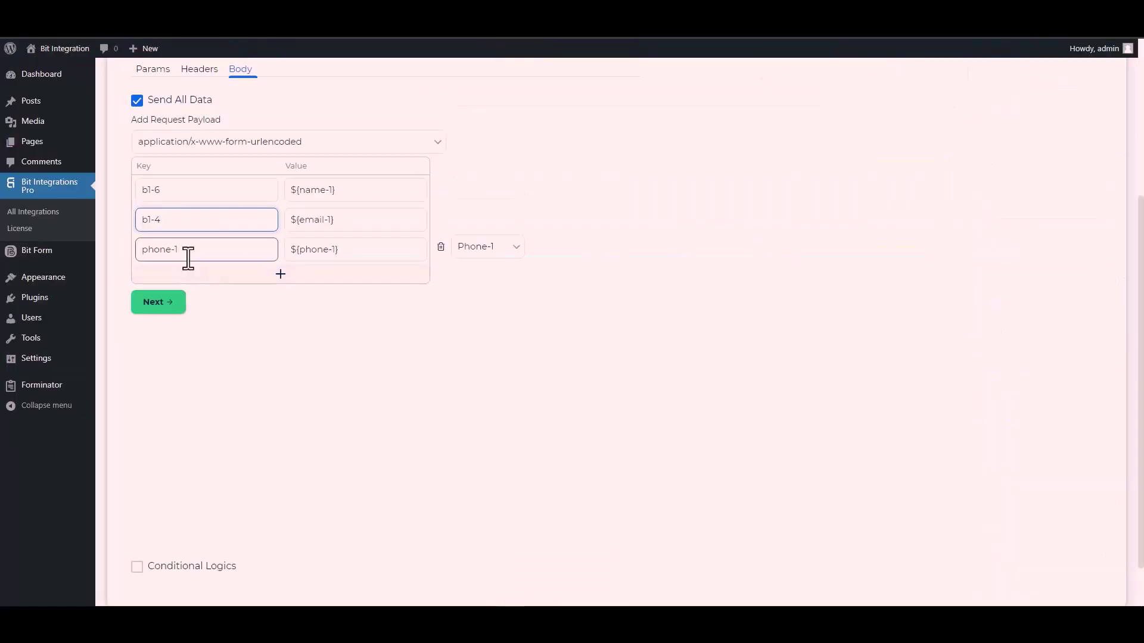
{"action": "triple_click", "coordinate": [188, 258]}
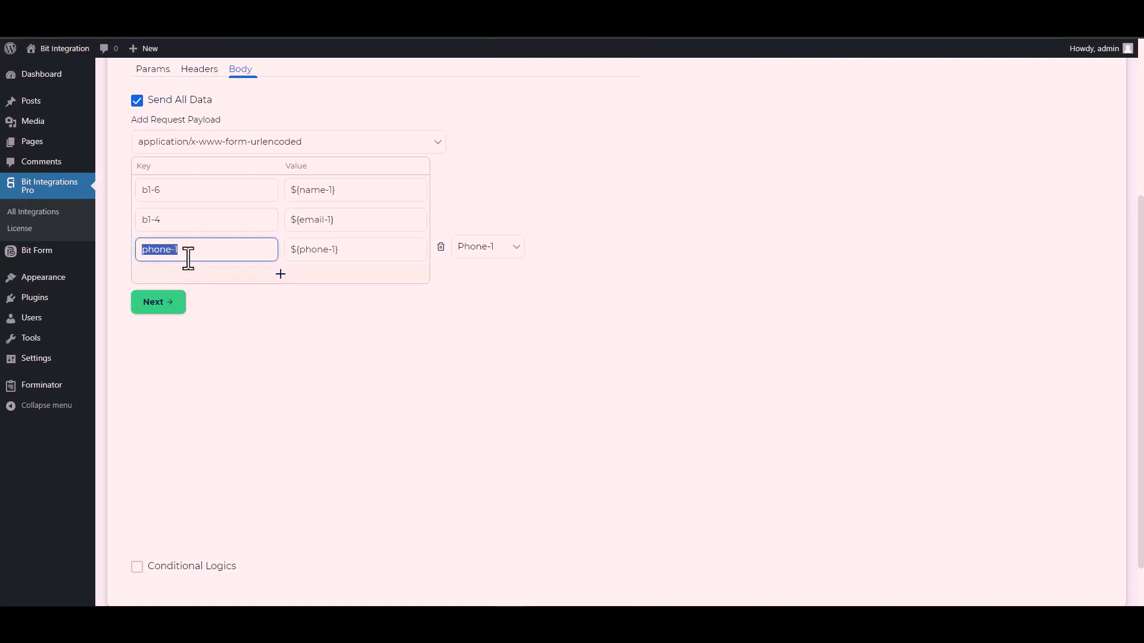
{"action": "key", "text": "ctrl+v"}
- Leave conditional logic off and finish and save the CustomApi integration
{"action": "scroll", "coordinate": [187, 301], "scroll_direction": "down", "scroll_amount": 1}
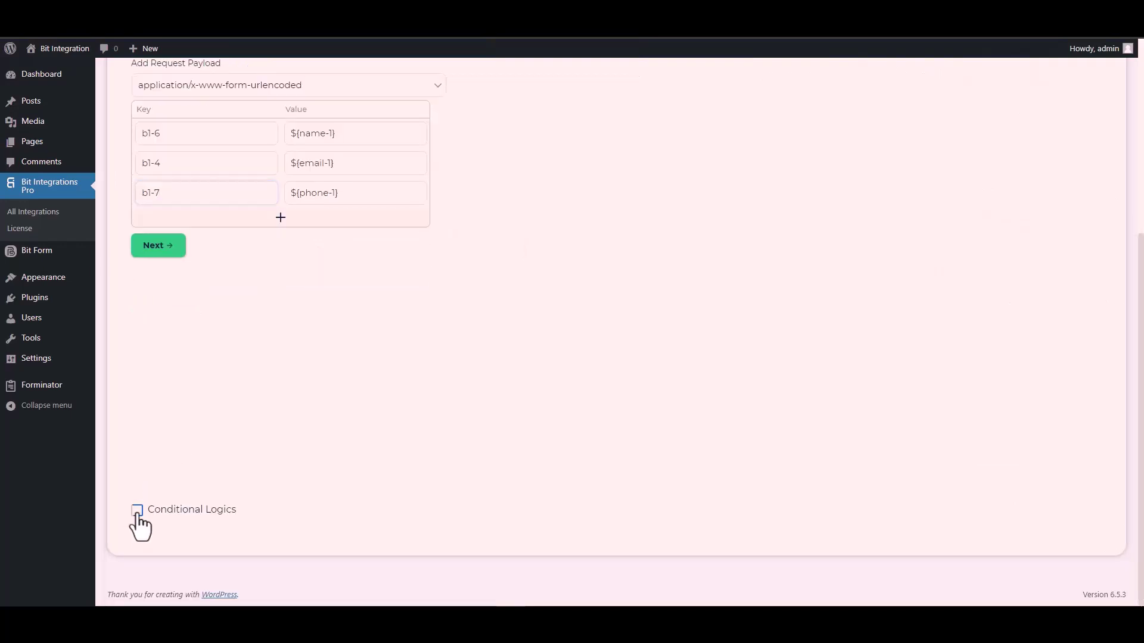
{"action": "left_click", "coordinate": [137, 511]}
{"action": "scroll", "coordinate": [226, 430], "scroll_direction": "down", "scroll_amount": 2}
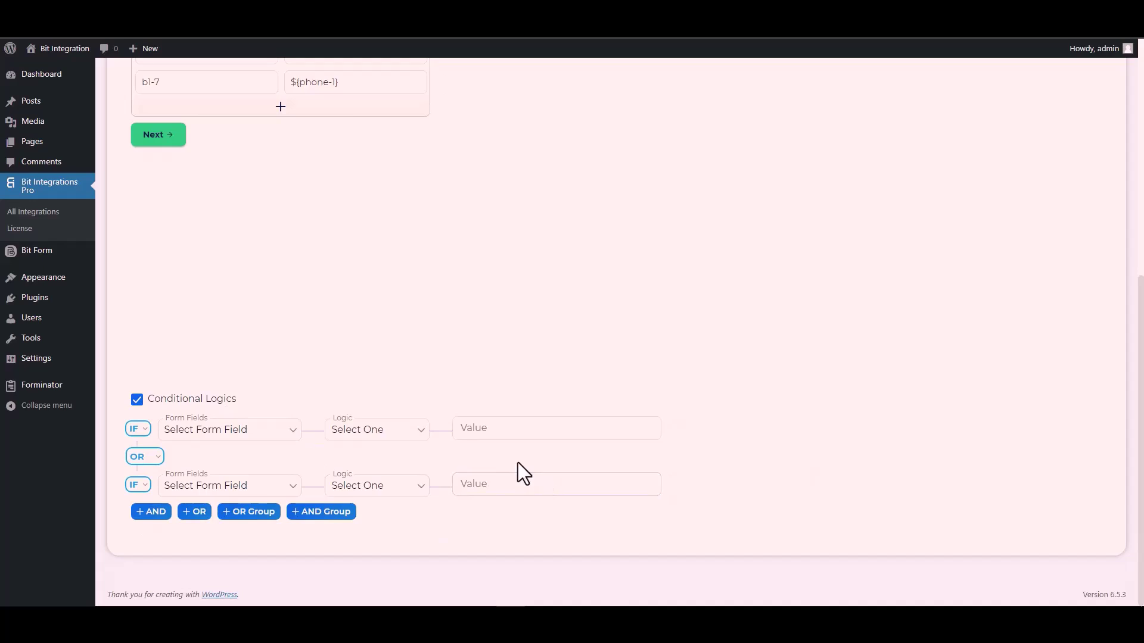
{"action": "left_click", "coordinate": [137, 400]}
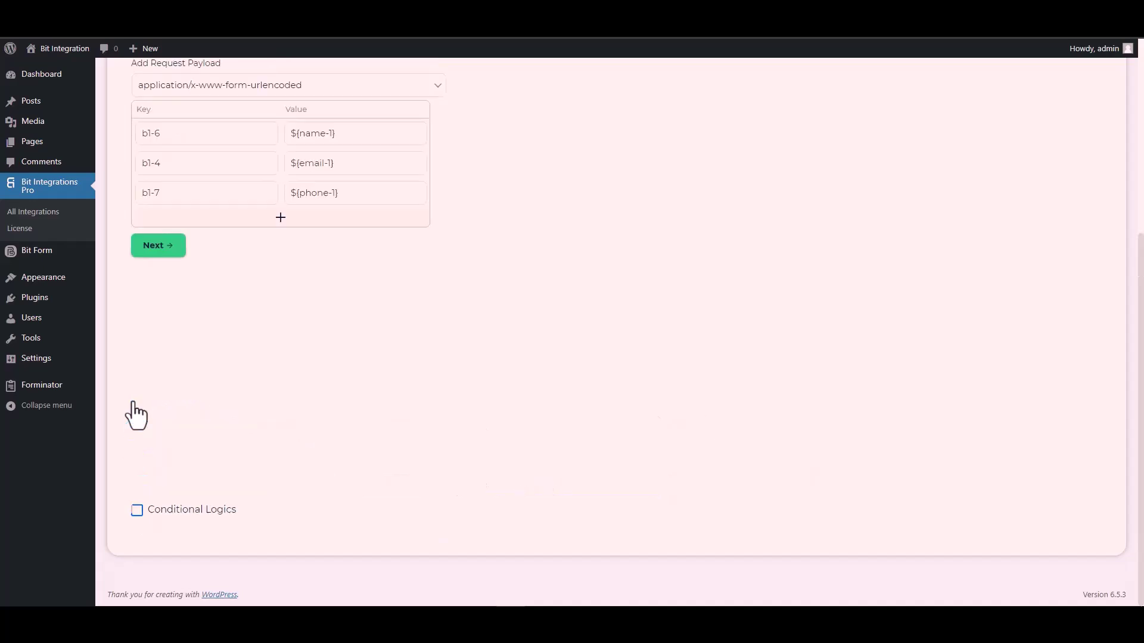
{"action": "scroll", "coordinate": [281, 411], "scroll_direction": "up", "scroll_amount": 4}
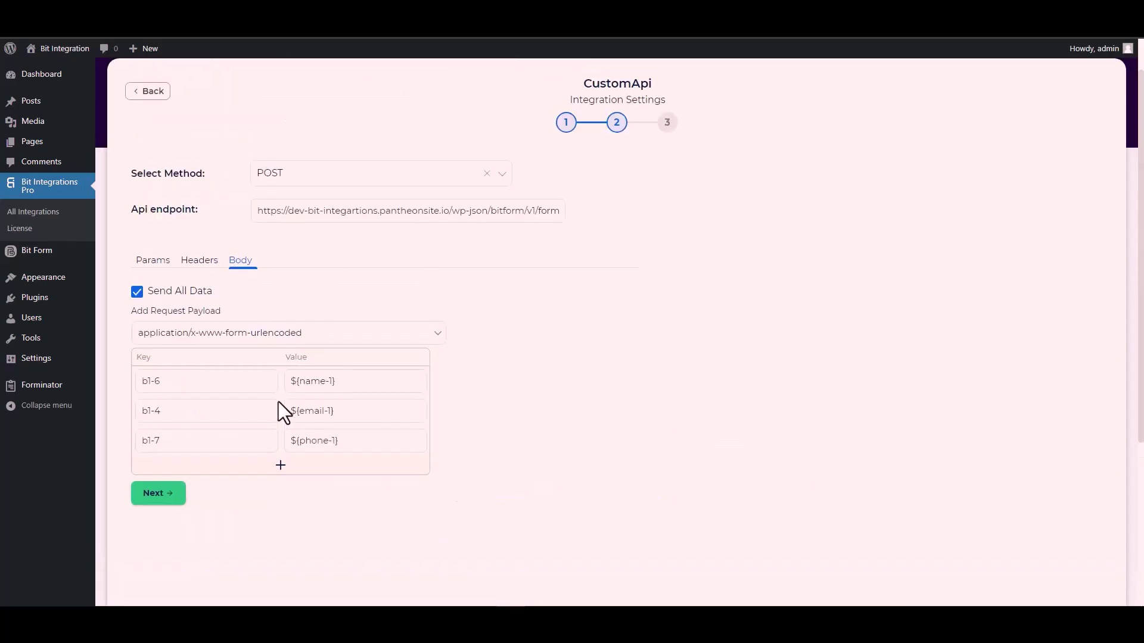
{"action": "left_click", "coordinate": [167, 490]}
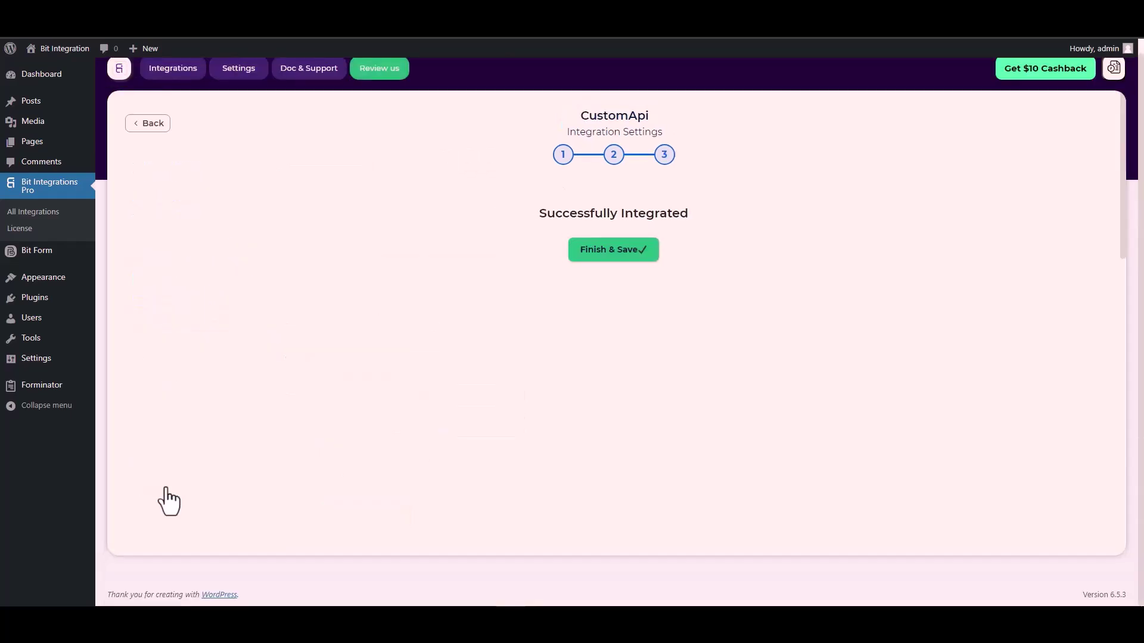
{"action": "left_click", "coordinate": [618, 257]}
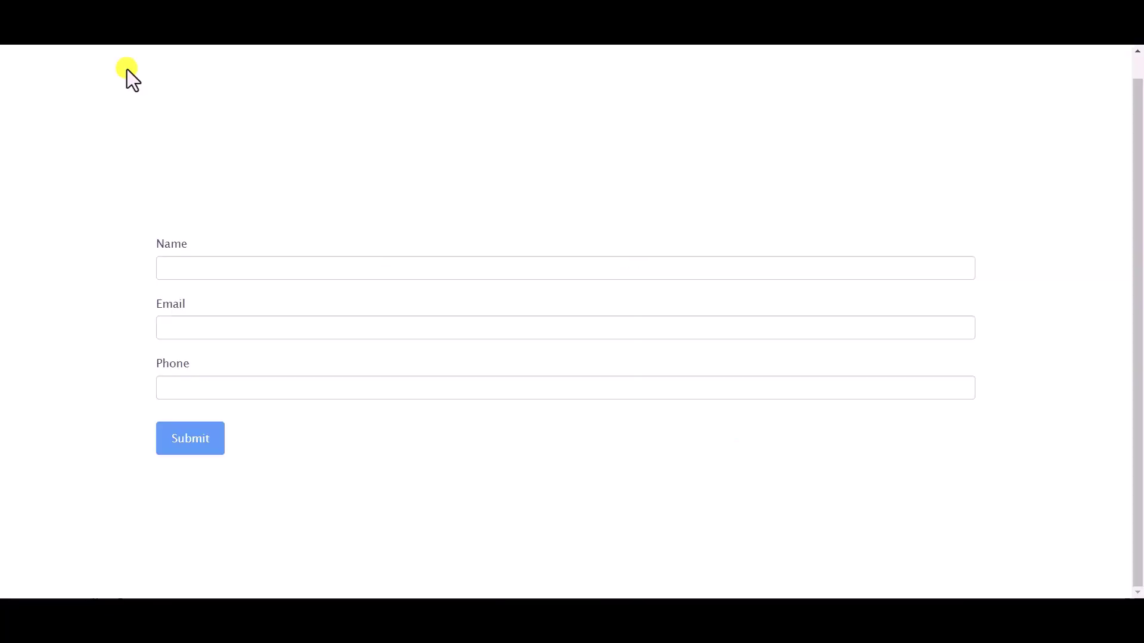
- Submit the contact form with name 'Bit Integrations', a test e-mail address and a phone number
{"action": "left_click", "coordinate": [231, 271]}
{"action": "type", "text": "Bit"}
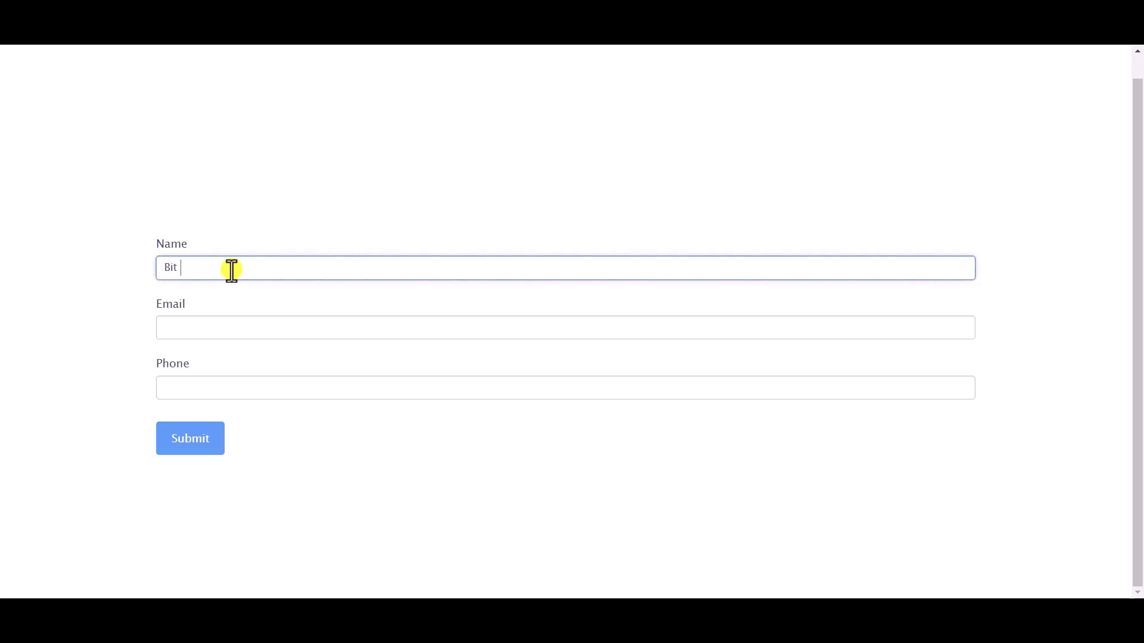
{"action": "type", "text": " Integrations"}
{"action": "left_click", "coordinate": [254, 334]}
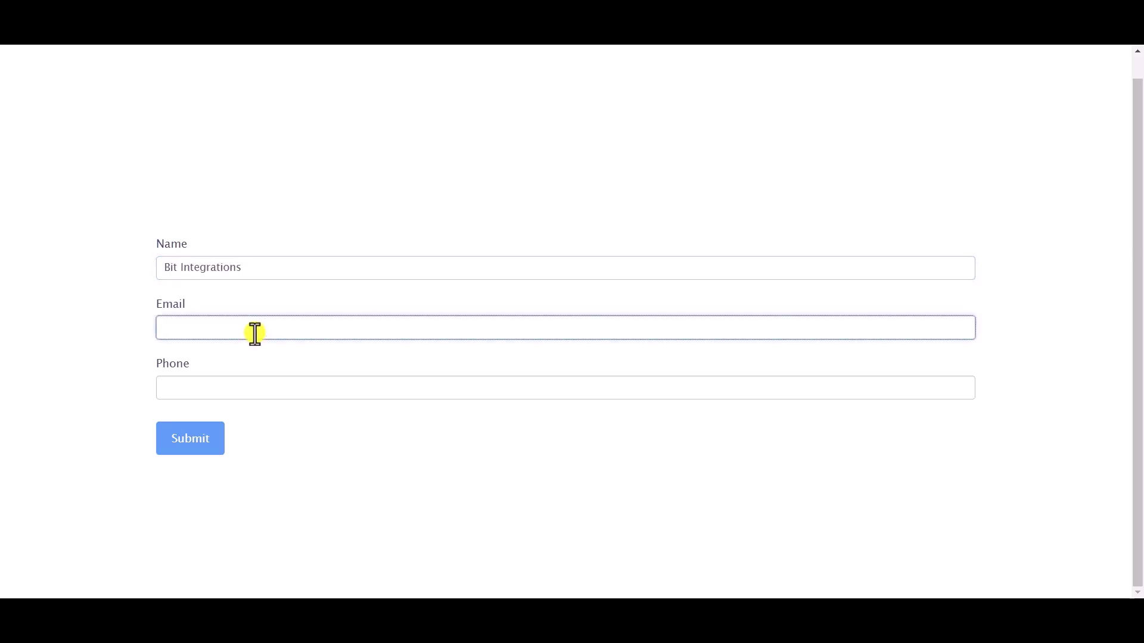
{"action": "left_click", "coordinate": [261, 386]}
{"action": "type", "text": "444555666"}
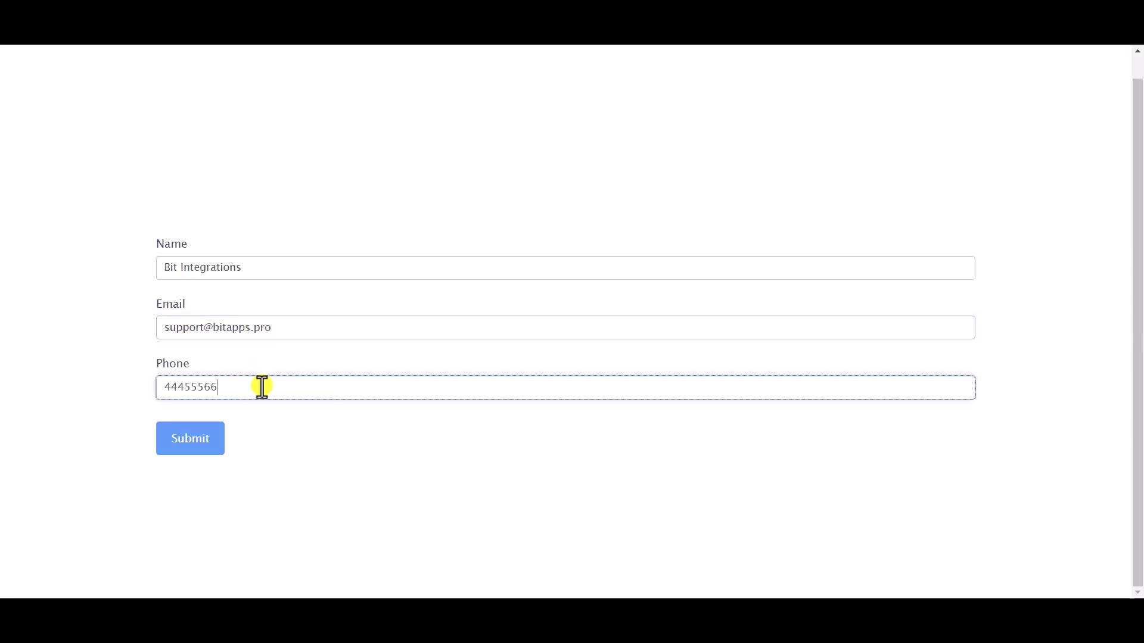
{"action": "left_click", "coordinate": [195, 442]}
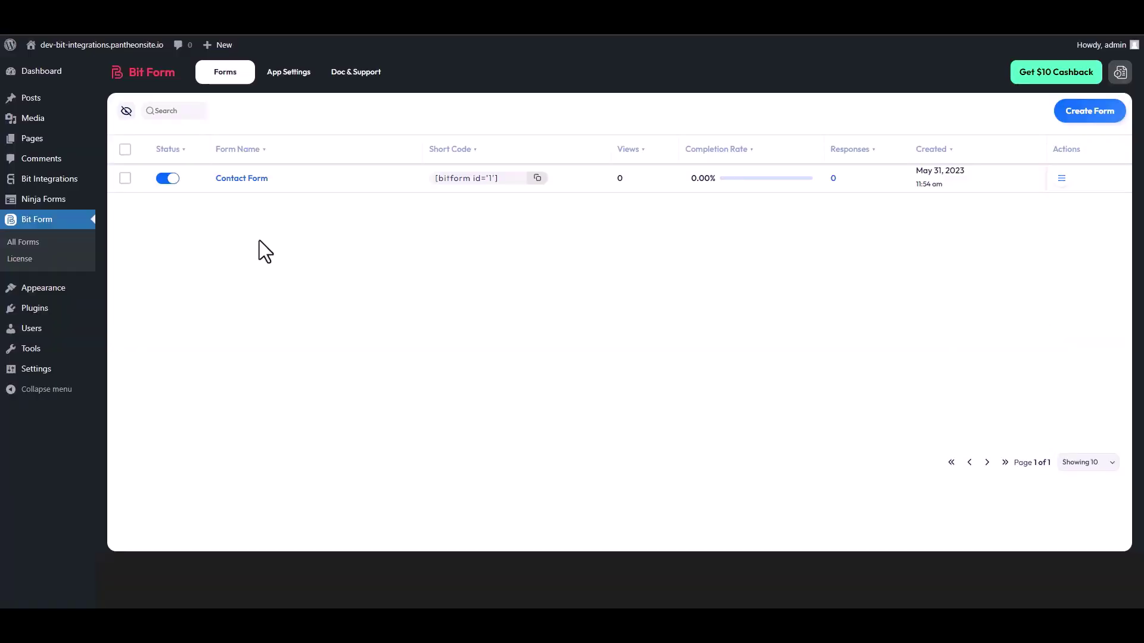
- Open the Contact Form's Responses page from its Actions menu in Bit Form
{"action": "left_click", "coordinate": [1061, 179]}
{"action": "left_click", "coordinate": [1016, 223]}
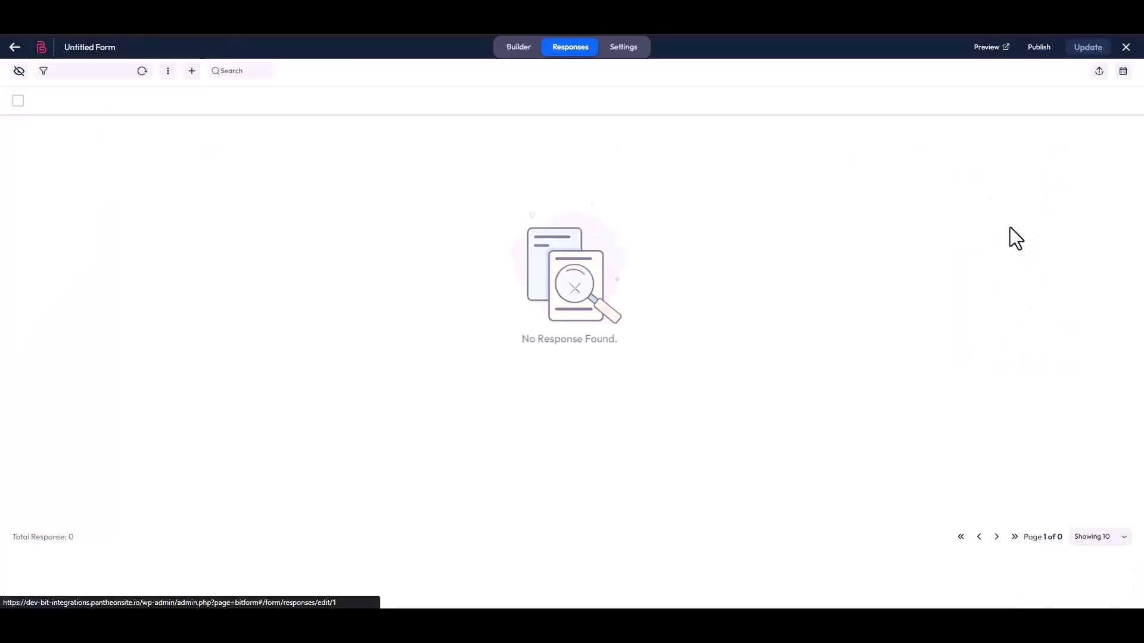